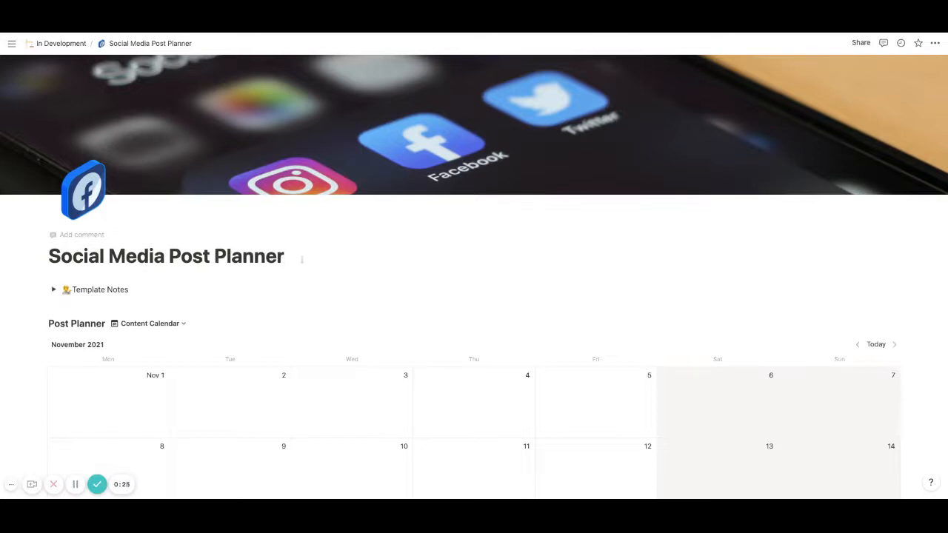
Step: Expand the Template Notes toggle below the page title, look at its contents and collapse it again
scroll(302, 260, down, 1)
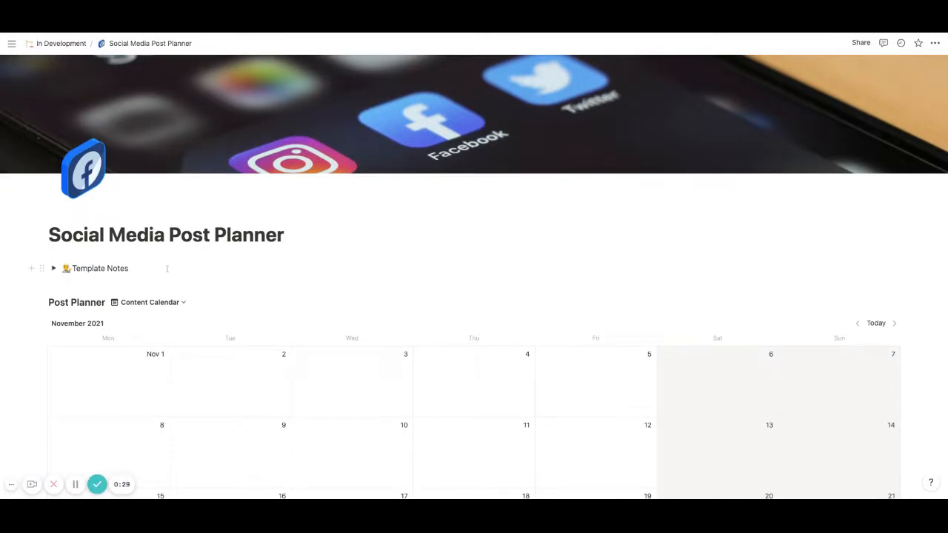
click(54, 269)
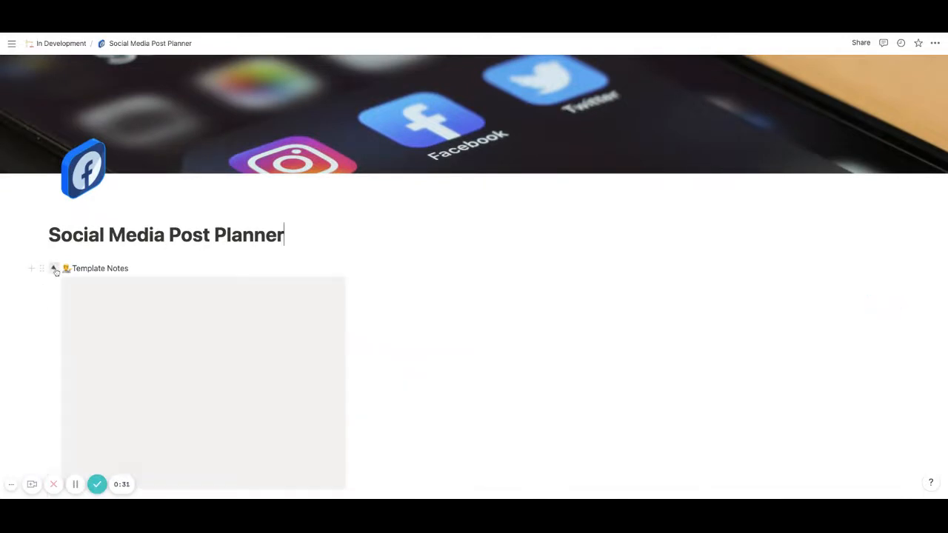
click(54, 269)
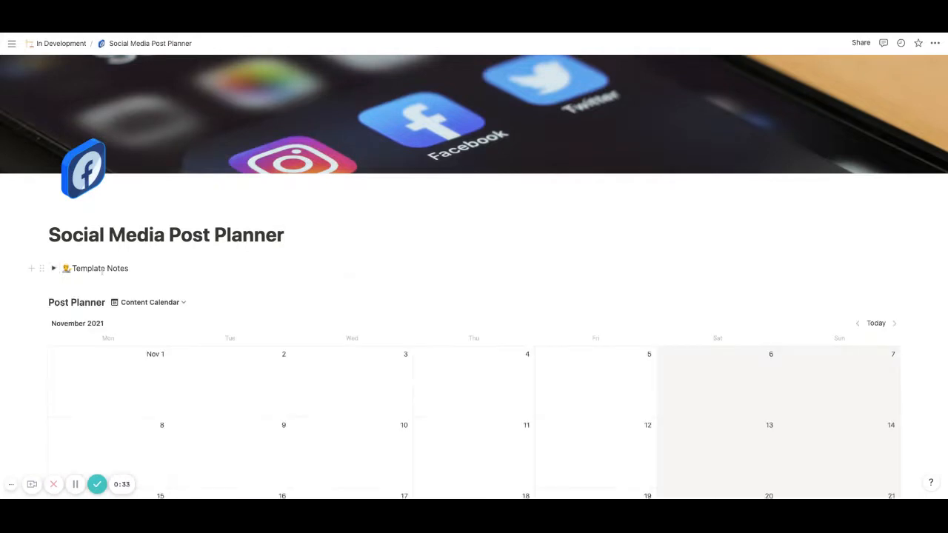
Step: Look over the Post Planner calendar and check the list of views available for it
scroll(115, 273, down, 2)
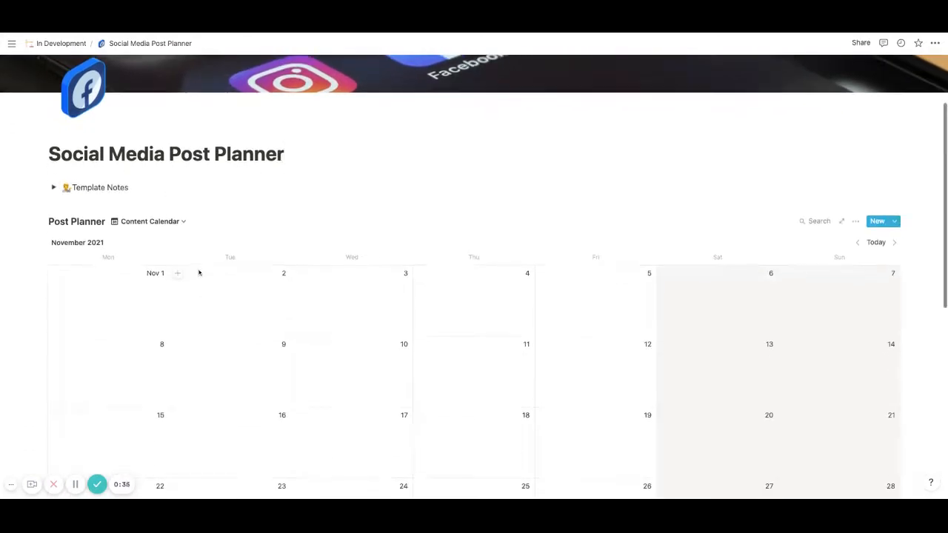
scroll(198, 273, down, 2)
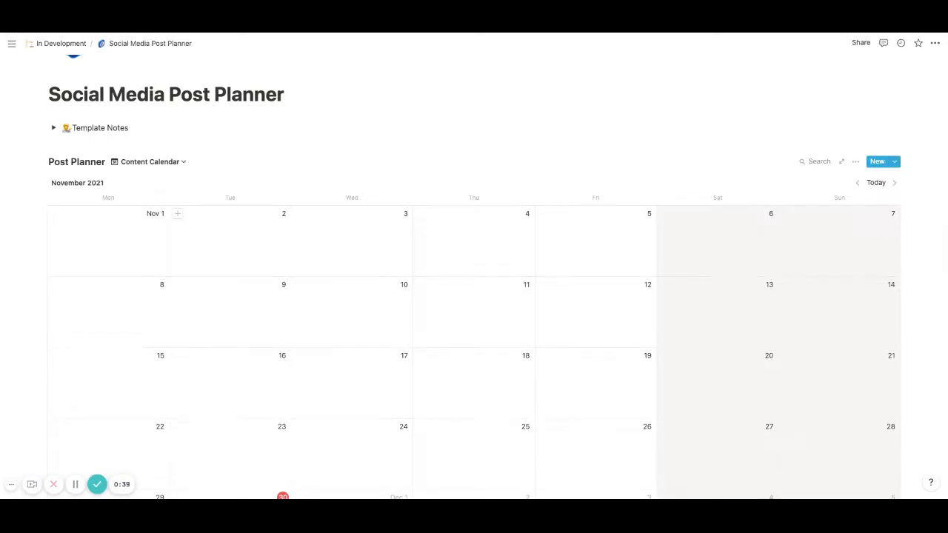
scroll(217, 272, down, 1)
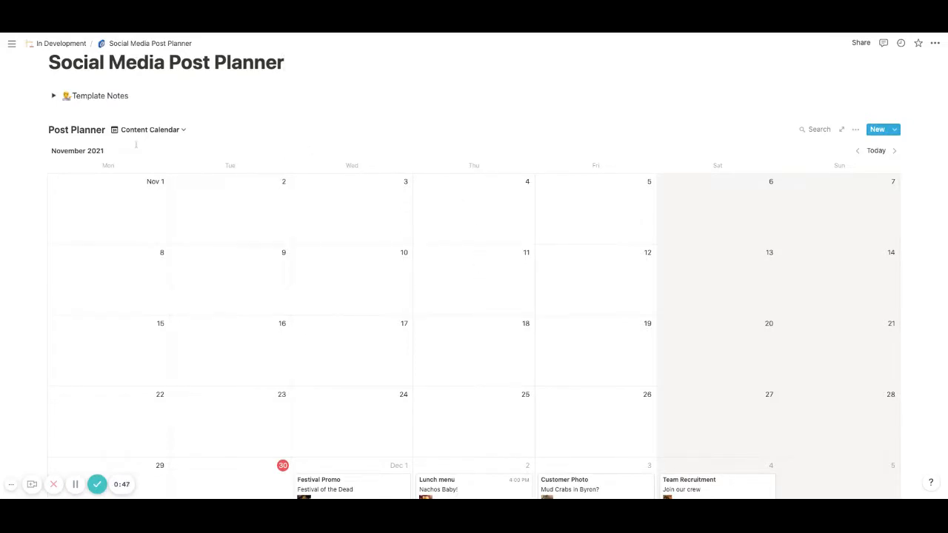
scroll(180, 127, down, 1)
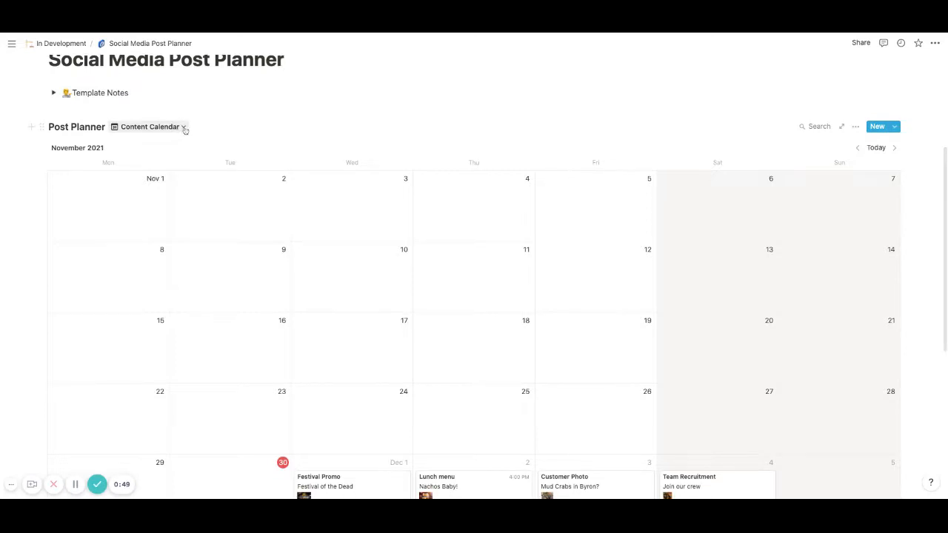
click(184, 129)
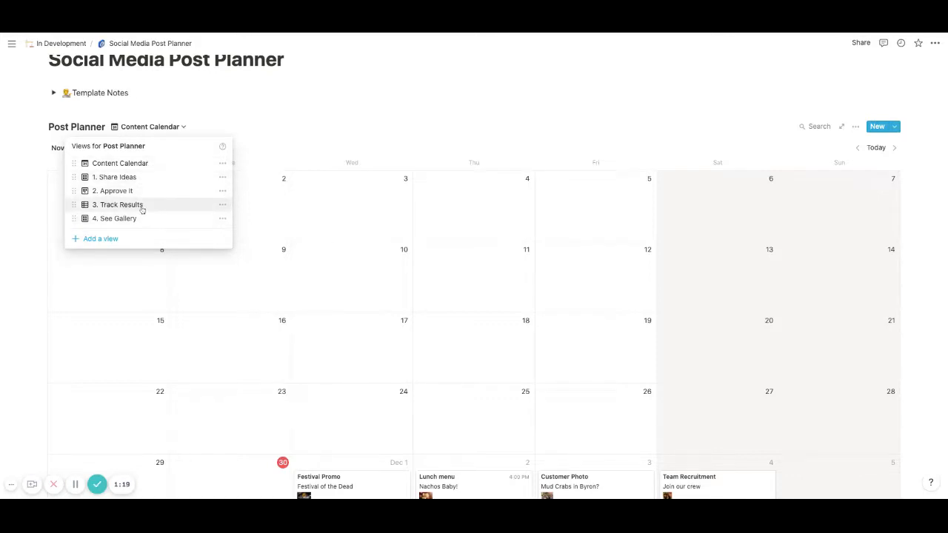
click(277, 132)
Step: Examine the post cards scheduled in the first days of December on the Content Calendar, including Lunch menu
scroll(274, 135, down, 2)
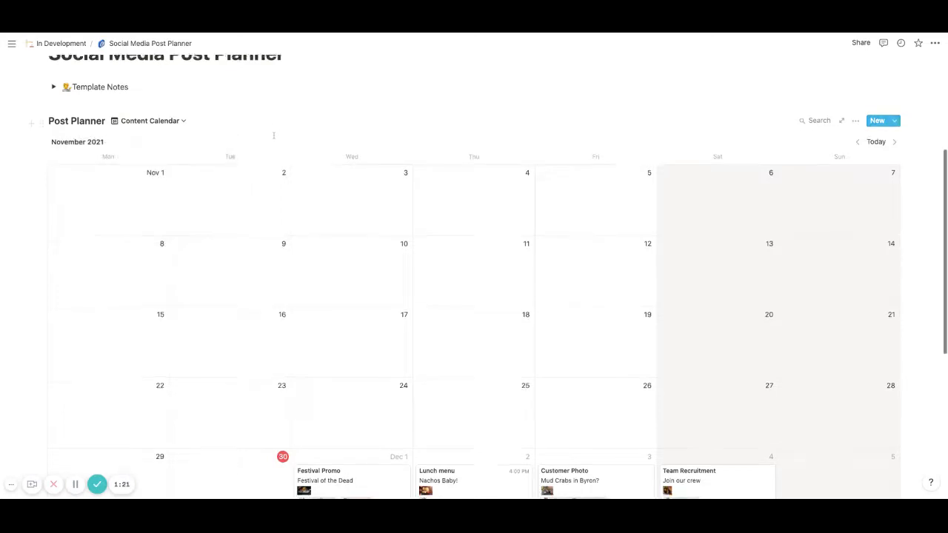
scroll(270, 139, down, 1)
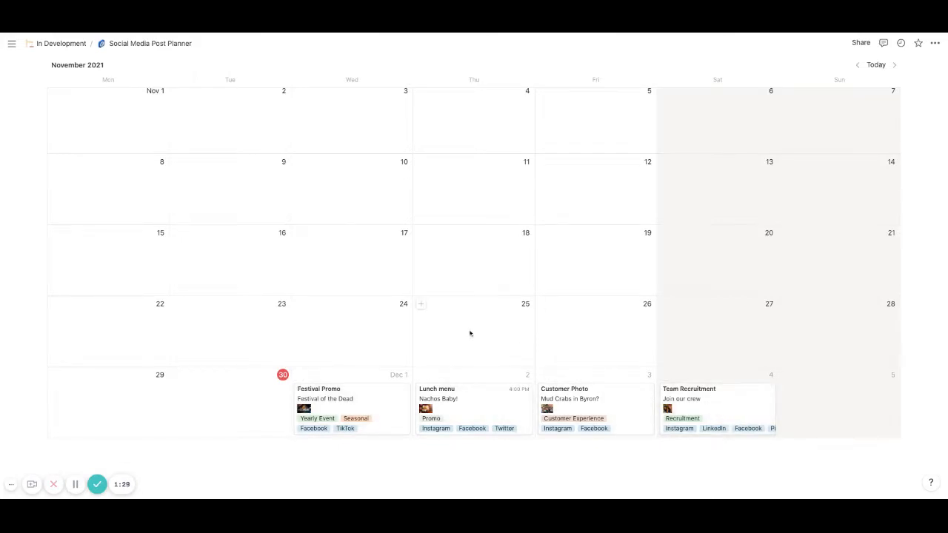
scroll(469, 333, up, 2)
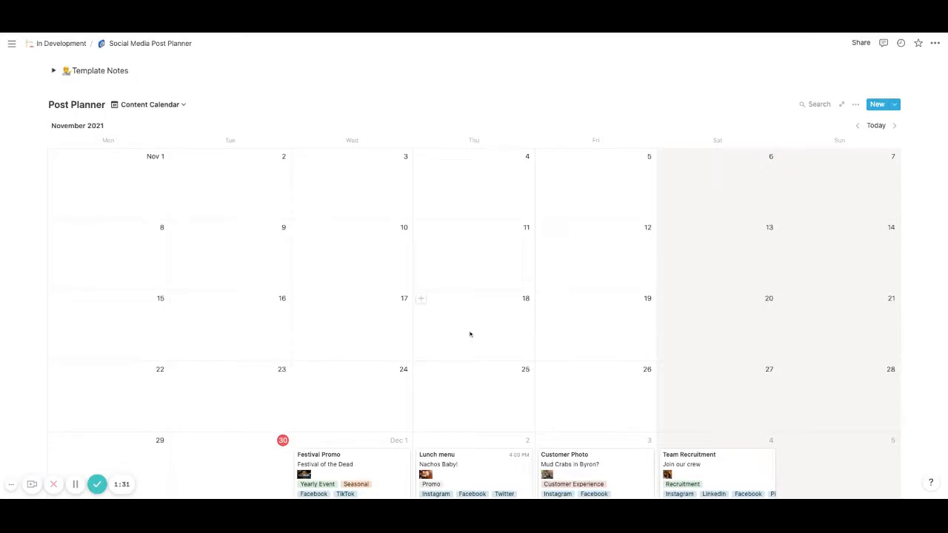
scroll(469, 334, down, 2)
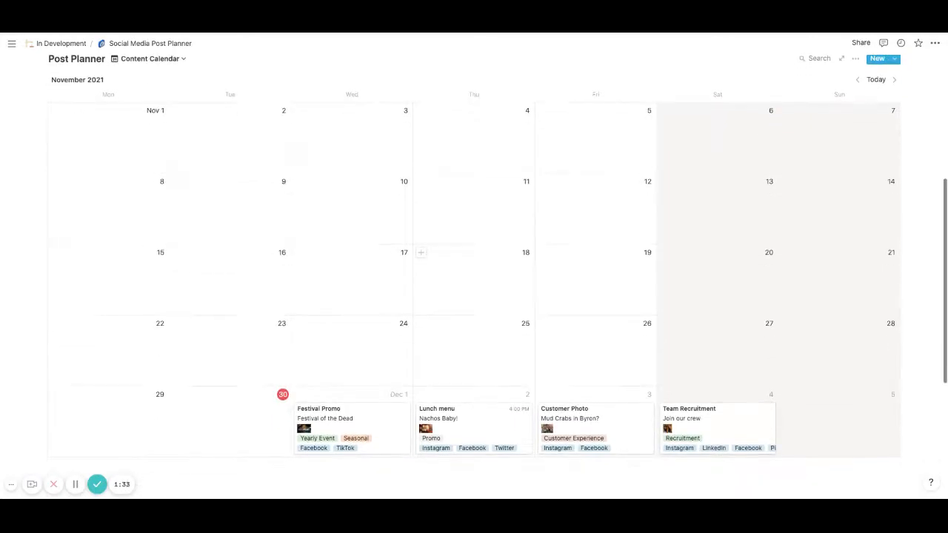
scroll(368, 393, down, 1)
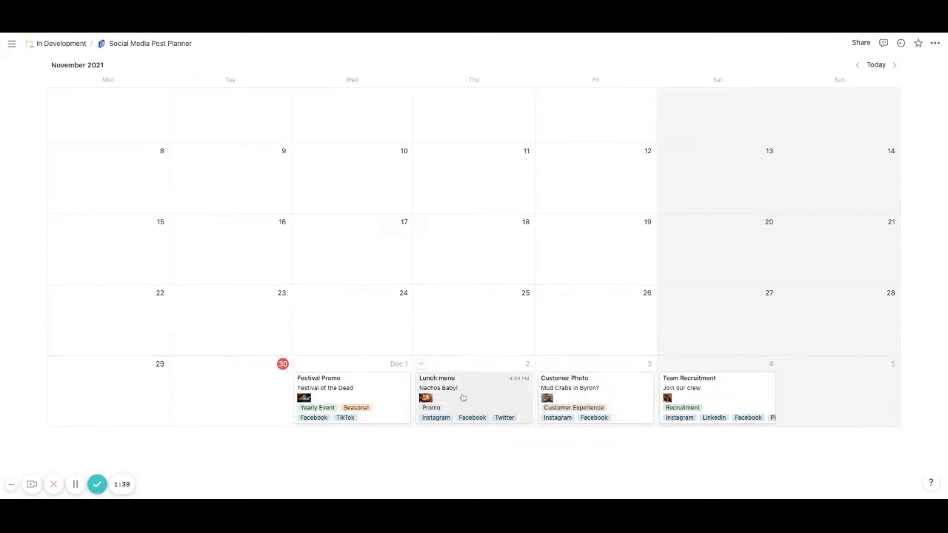
mouse_move(470, 393)
mouse_down()
mouse_move(470, 325)
mouse_move(471, 394)
mouse_up()
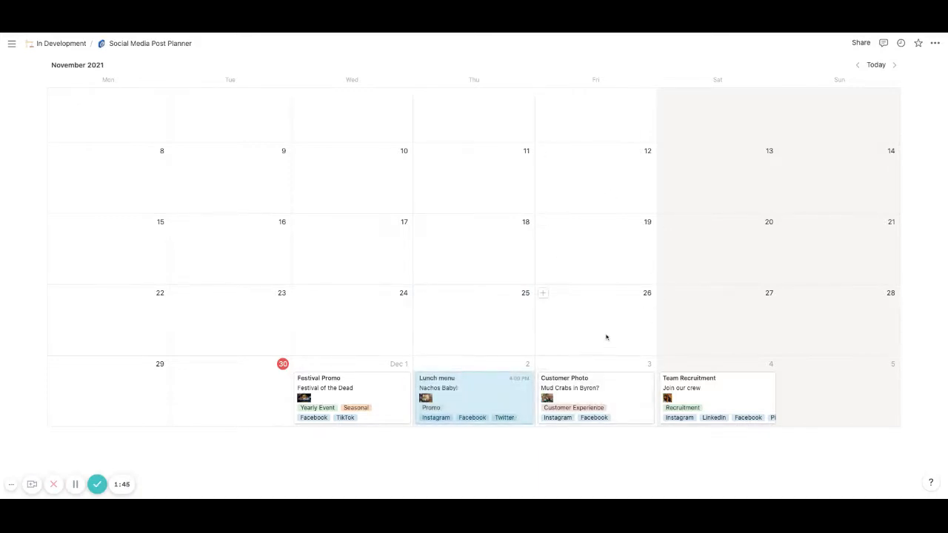
Step: Switch the Post Planner to the 1. Share Ideas view and review the properties of the Team Recruitment post
scroll(590, 328, up, 2)
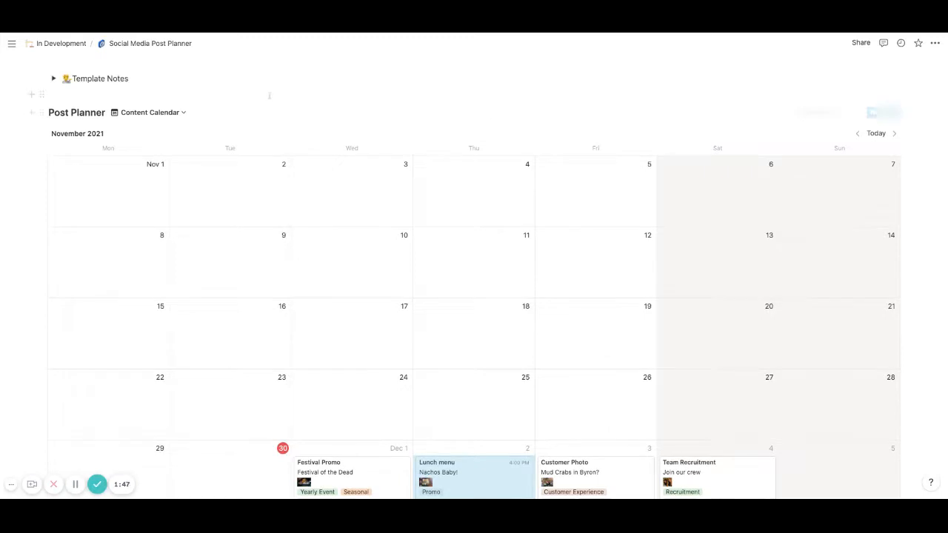
click(183, 112)
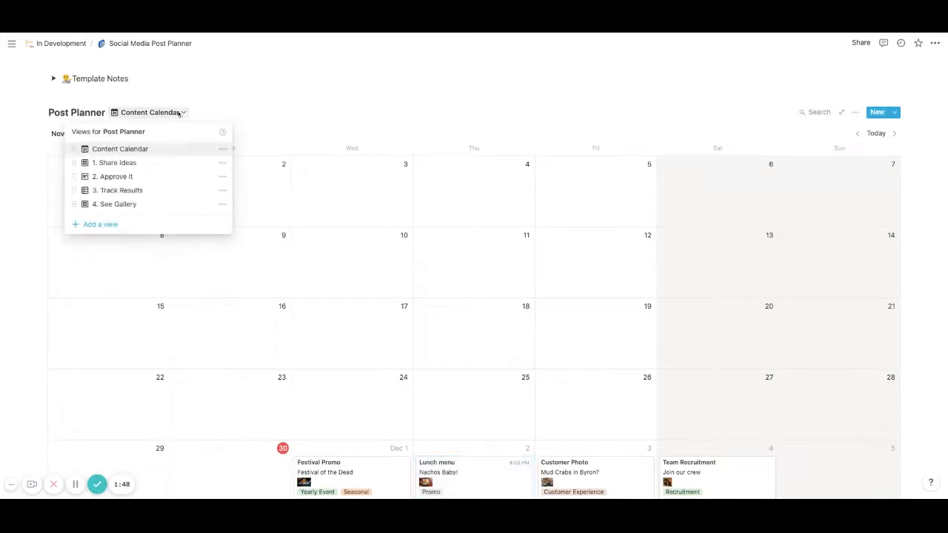
click(138, 164)
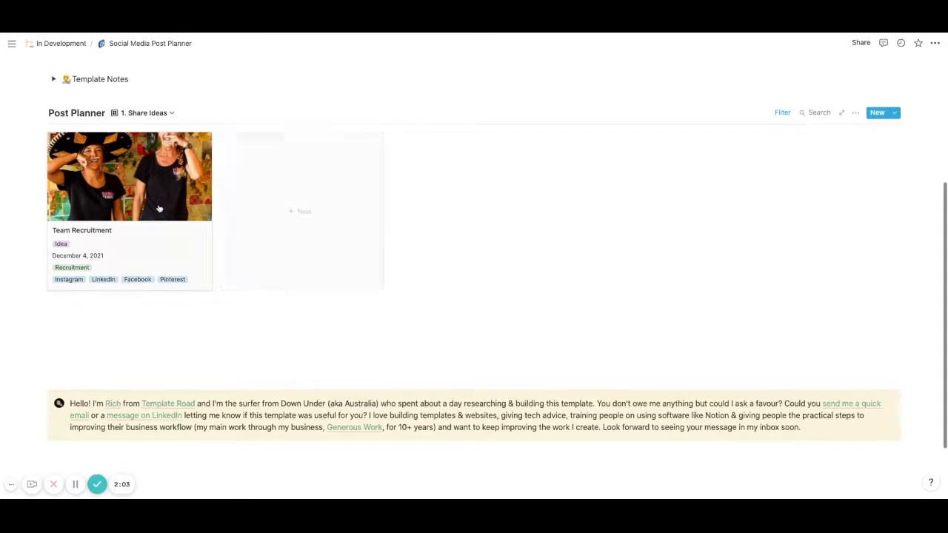
scroll(319, 253, down, 1)
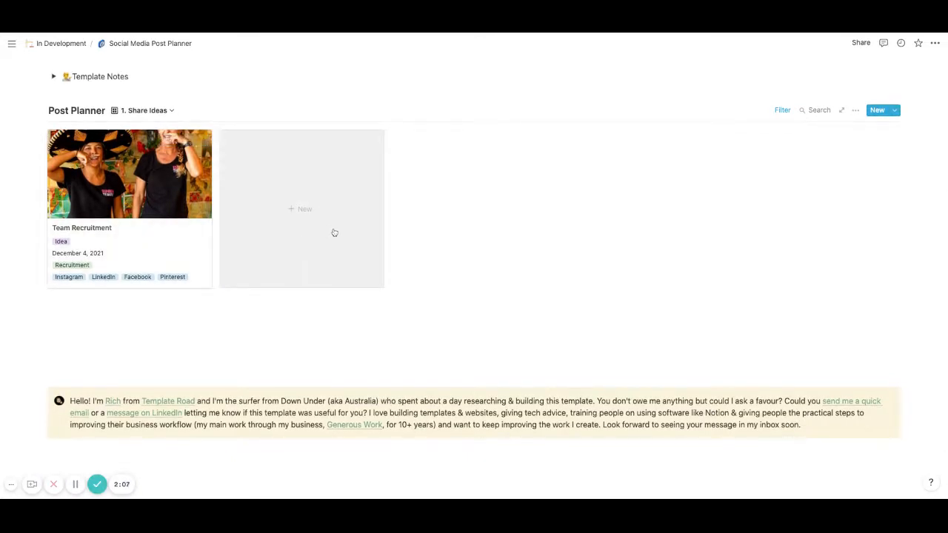
click(139, 241)
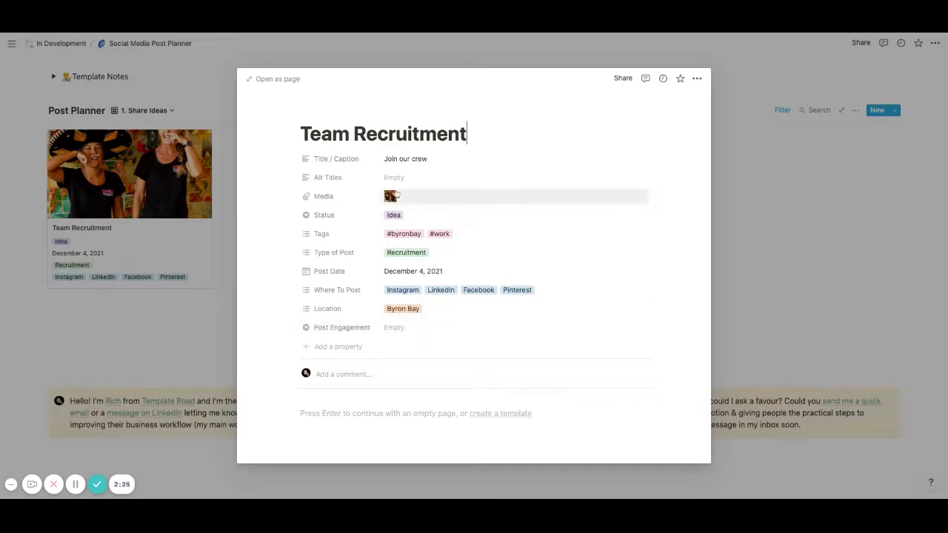
click(175, 336)
Step: Switch the Post Planner back to the Content Calendar view and open the Festival Promo post
click(144, 111)
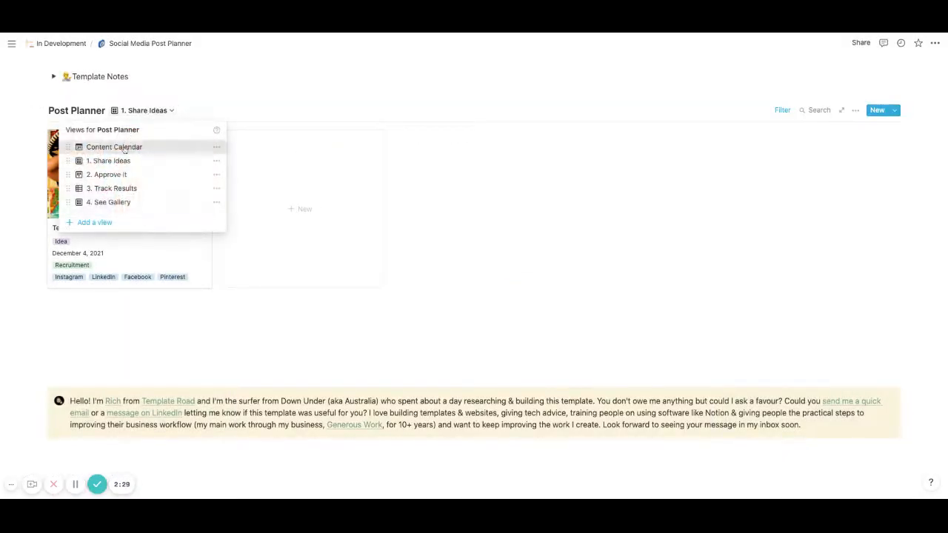
click(124, 148)
scroll(266, 309, down, 2)
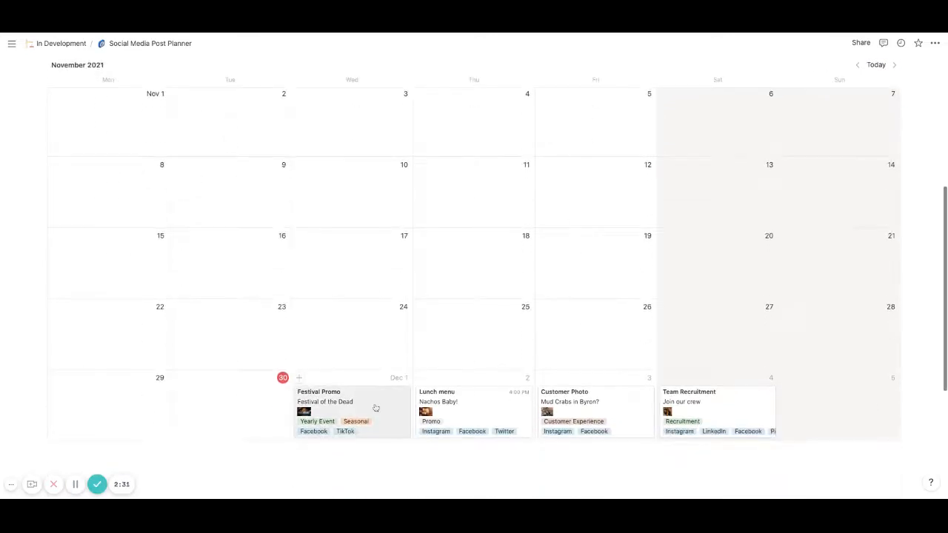
click(376, 408)
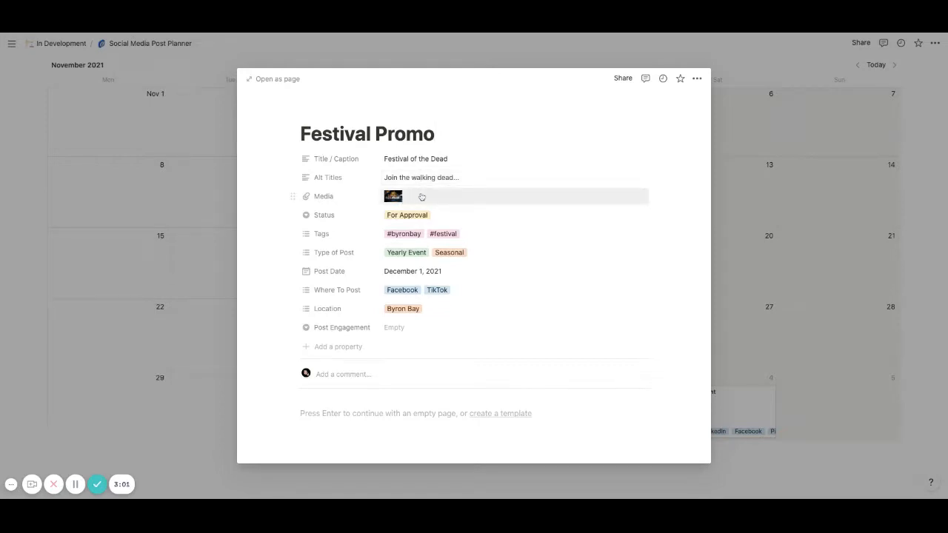
Step: Review the available Status and Tags options of the Festival Promo post without changing them
click(464, 214)
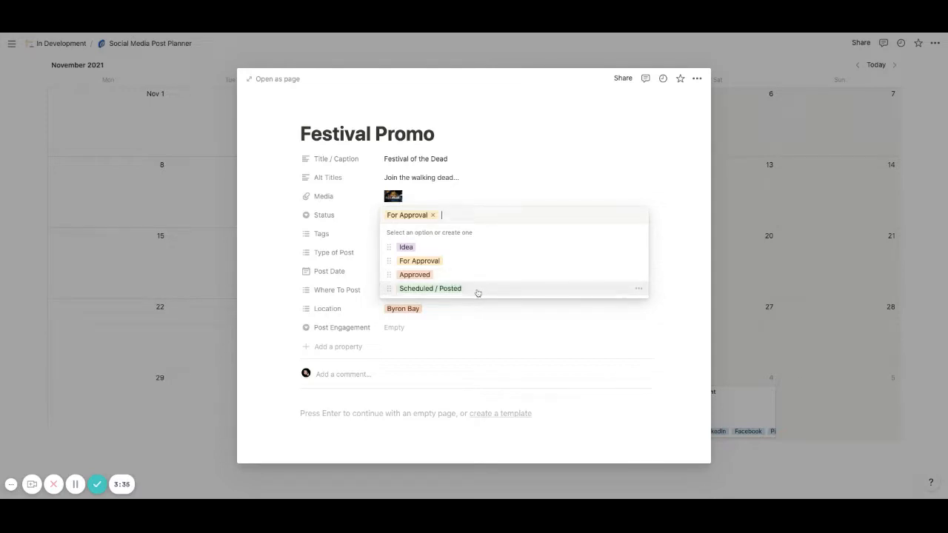
click(675, 236)
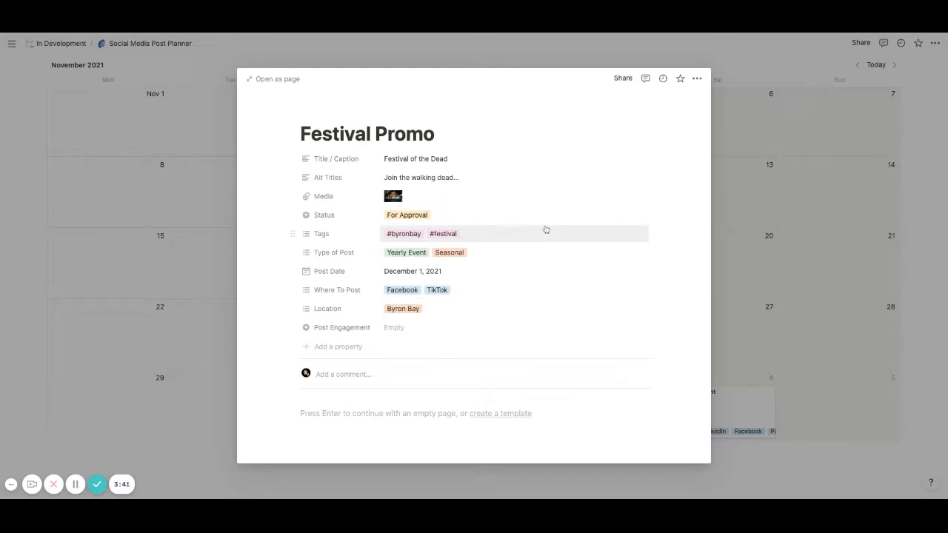
click(492, 233)
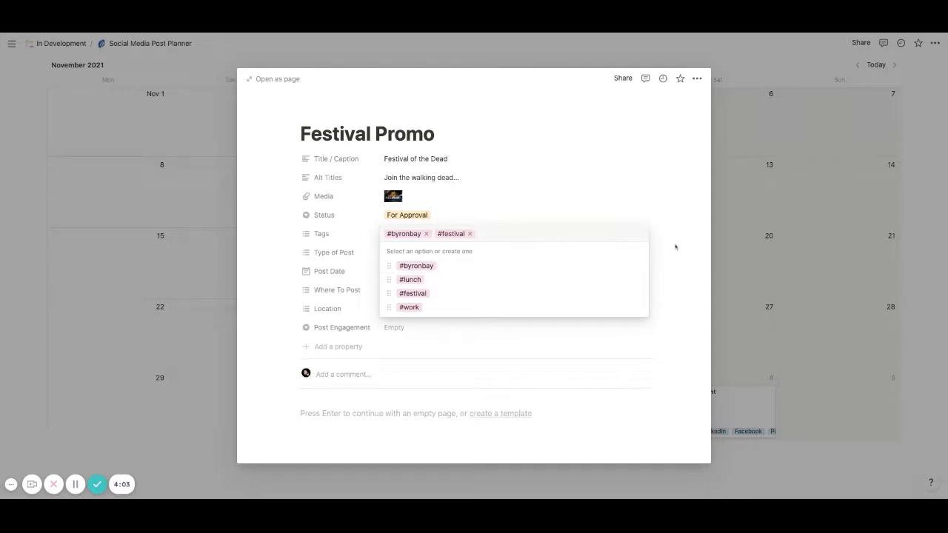
click(675, 246)
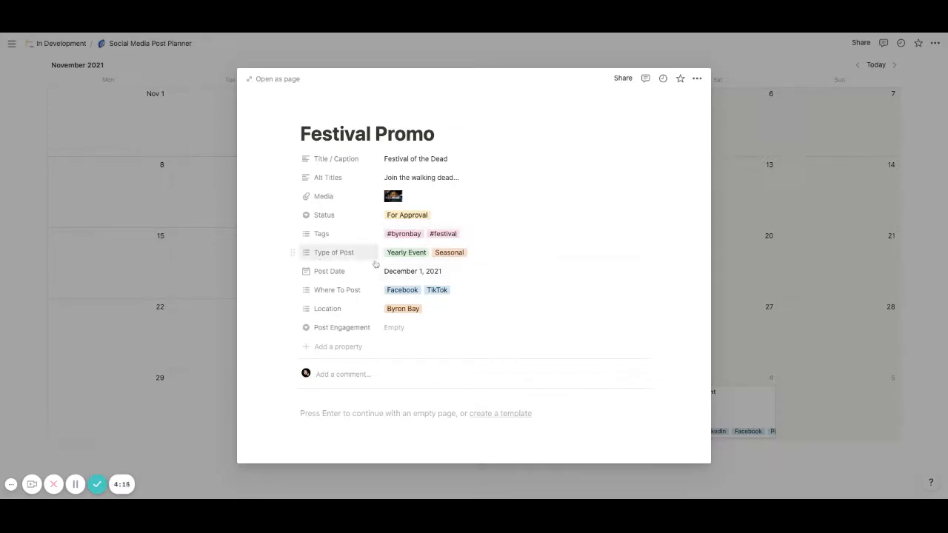
Step: Review the available Type of Post and Where To Post options of the Festival Promo post
click(485, 256)
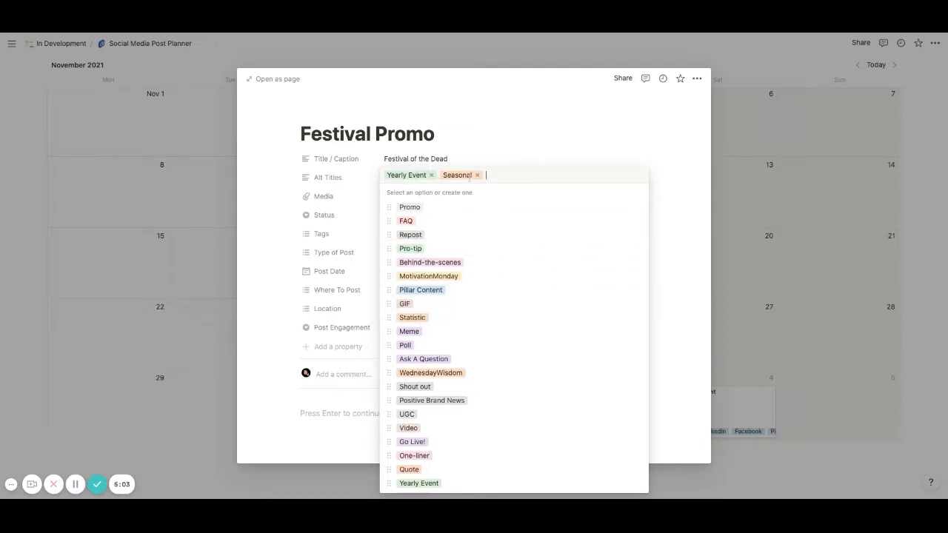
click(677, 244)
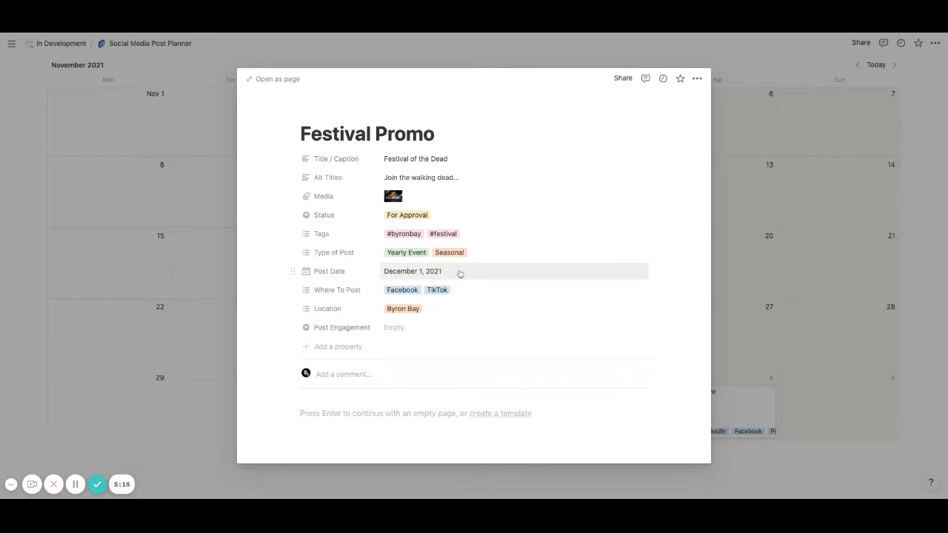
click(464, 294)
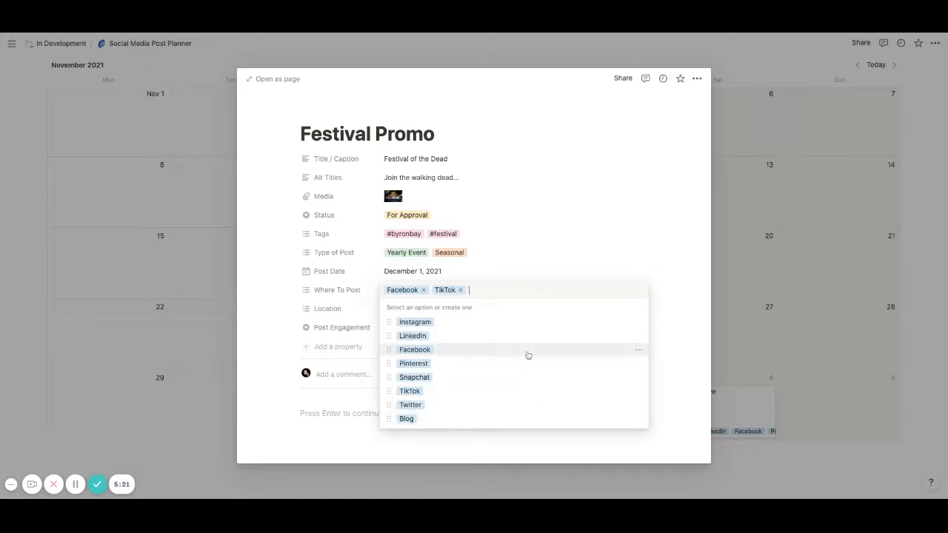
click(669, 293)
Step: Review the available Location and Post Engagement options of the Festival Promo post
click(451, 309)
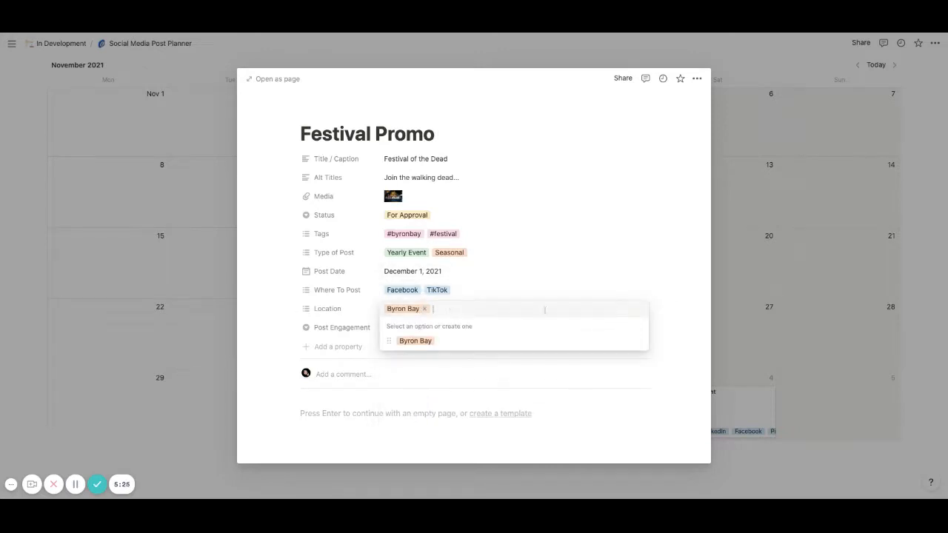
click(665, 311)
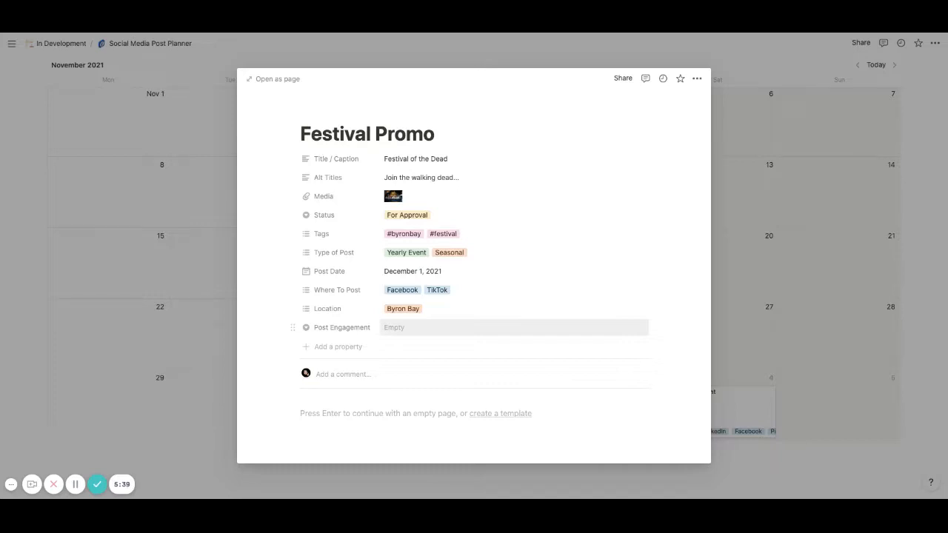
click(514, 328)
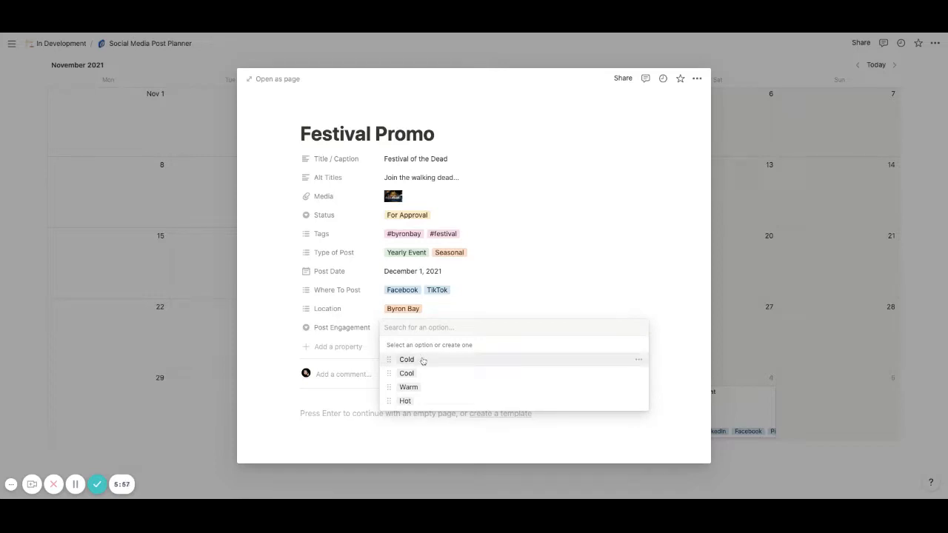
click(676, 334)
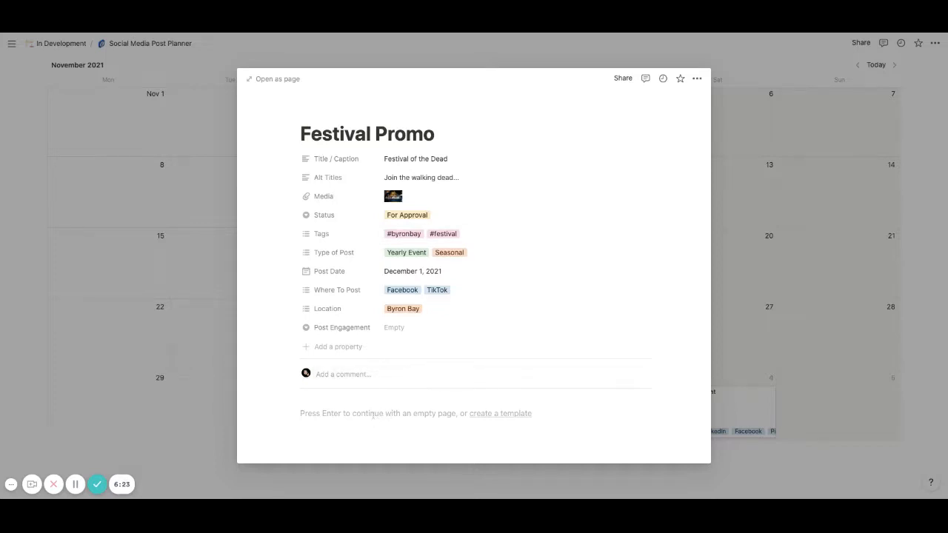
Step: Close the Festival Promo post and switch the Post Planner to the 1. Share Ideas view
click(756, 274)
scroll(177, 208, up, 2)
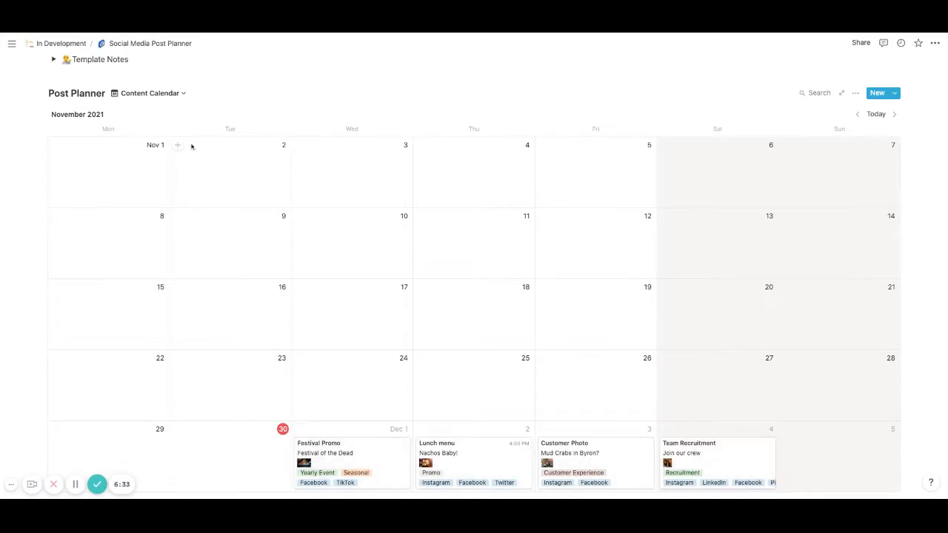
click(181, 94)
click(122, 143)
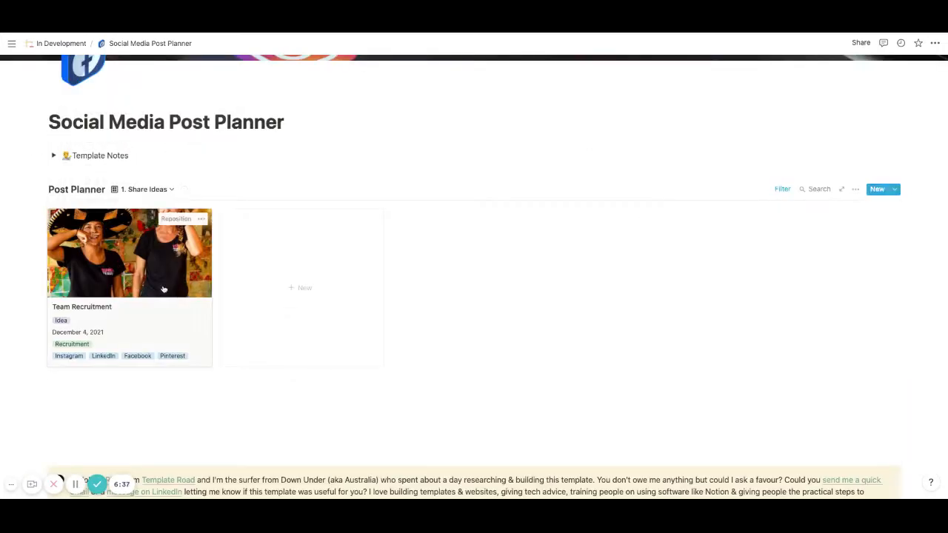
Step: Review the Team Recruitment post's properties and Status options, and examine the filter applied to the 1. Share Ideas view
click(126, 326)
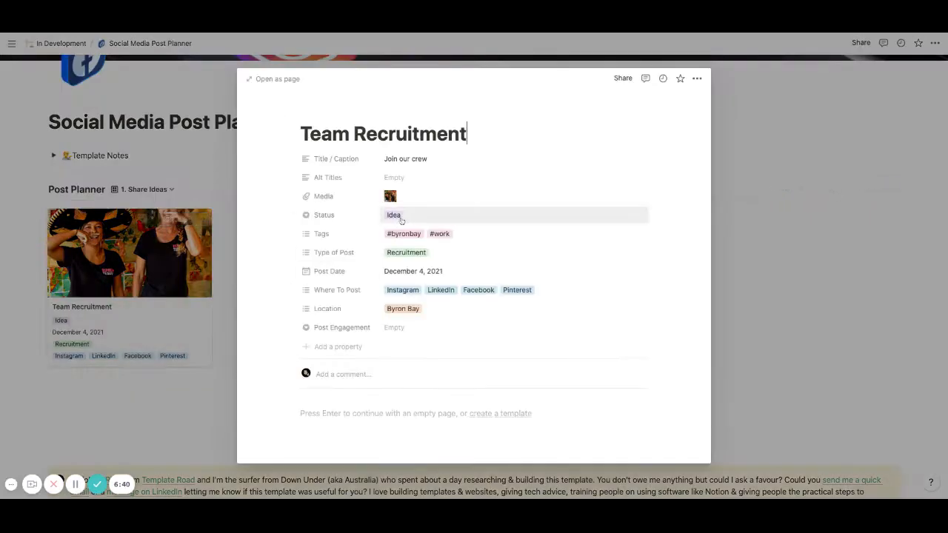
click(404, 219)
click(248, 239)
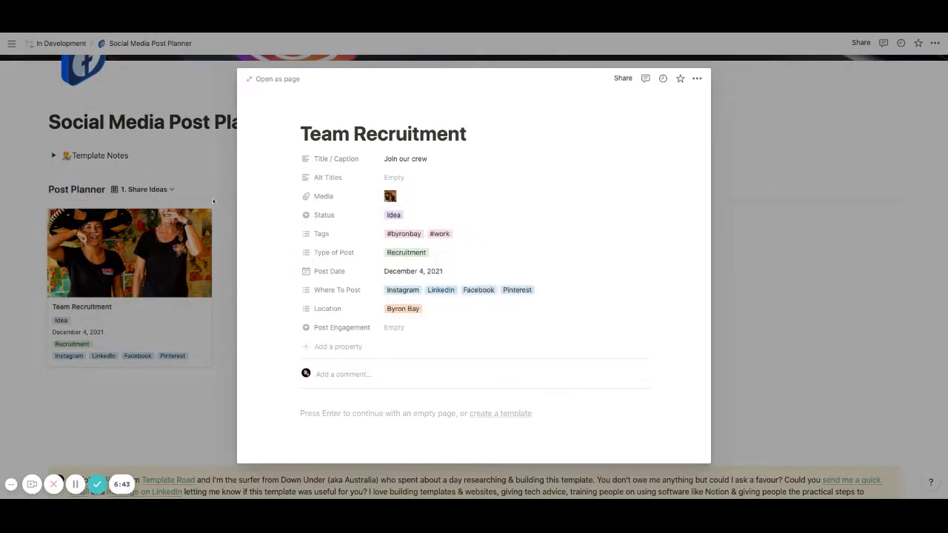
click(213, 198)
click(783, 189)
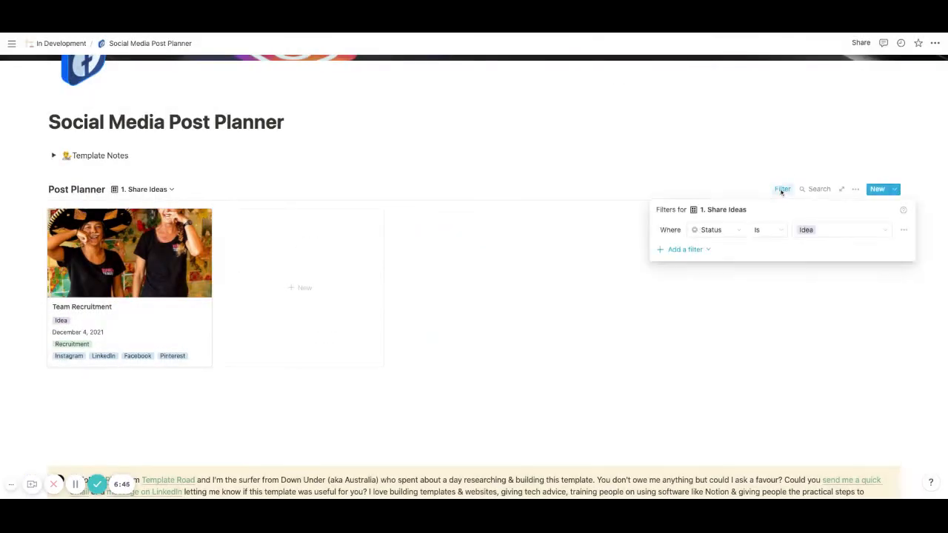
click(751, 297)
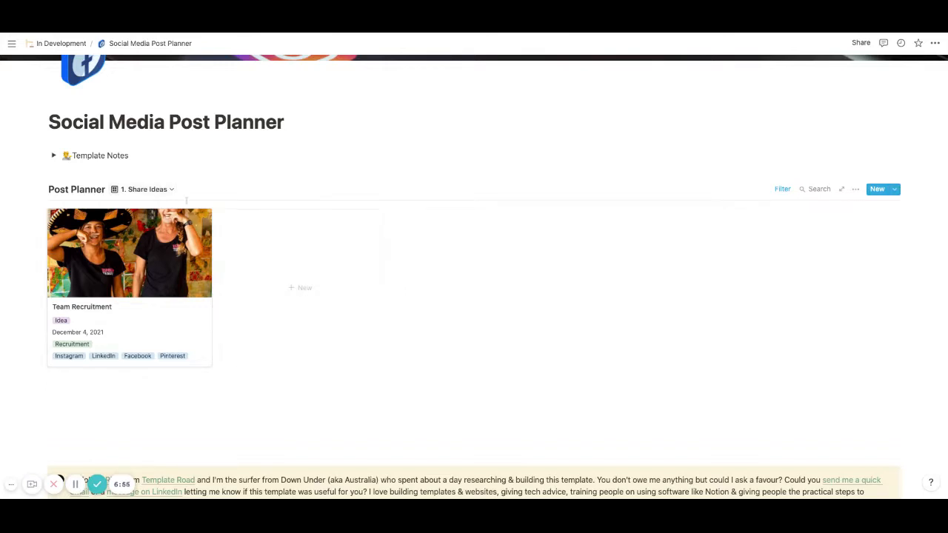
Step: Switch the Post Planner to the 2. Approve It view and examine its post cards grouped by status
click(171, 190)
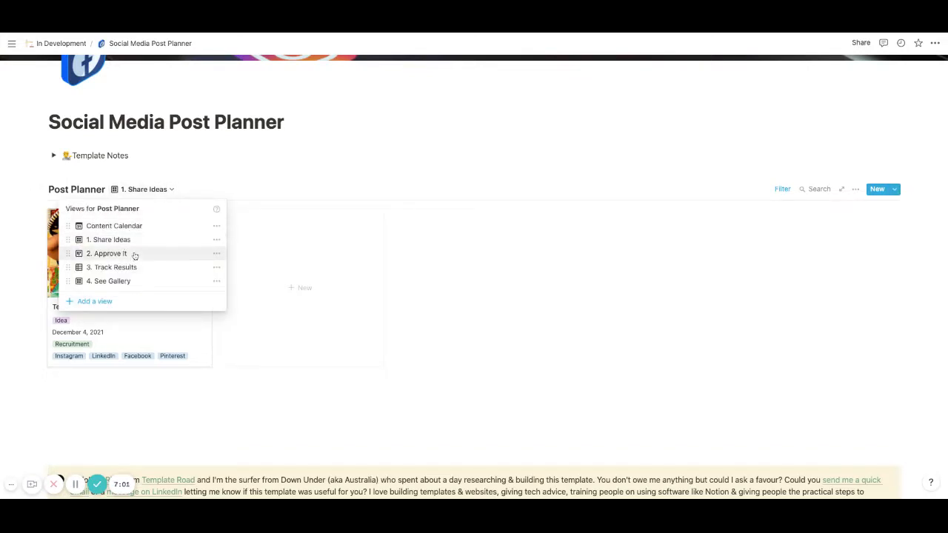
click(133, 254)
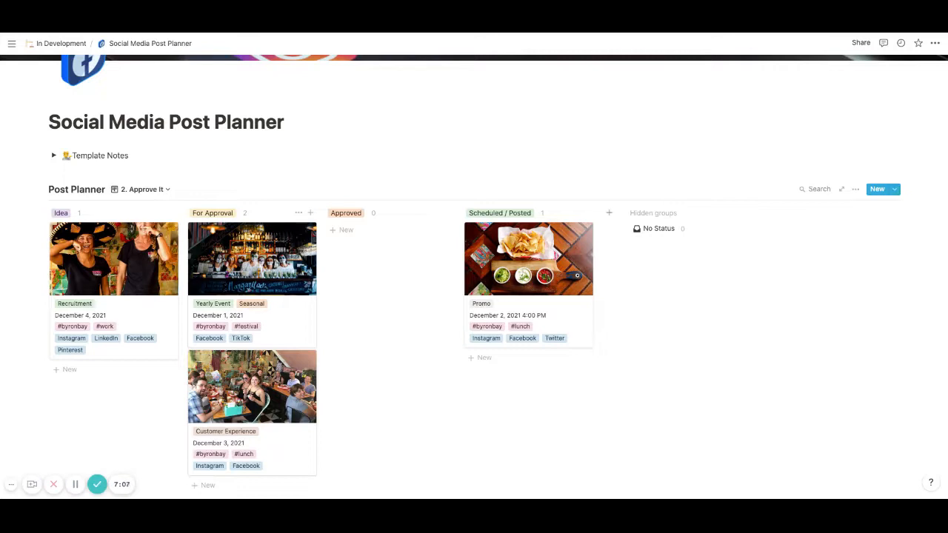
scroll(144, 390, down, 1)
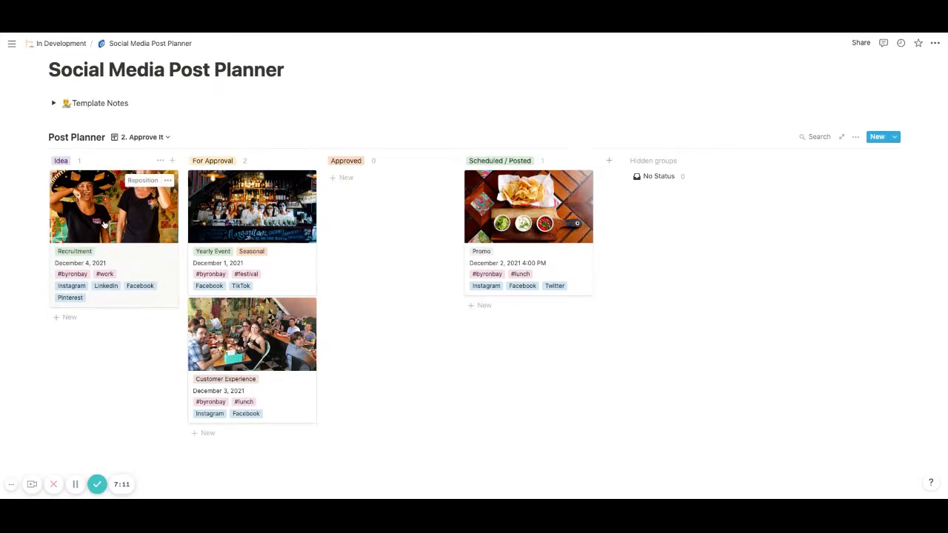
mouse_move(117, 227)
mouse_down()
mouse_move(256, 226)
mouse_move(117, 231)
mouse_up()
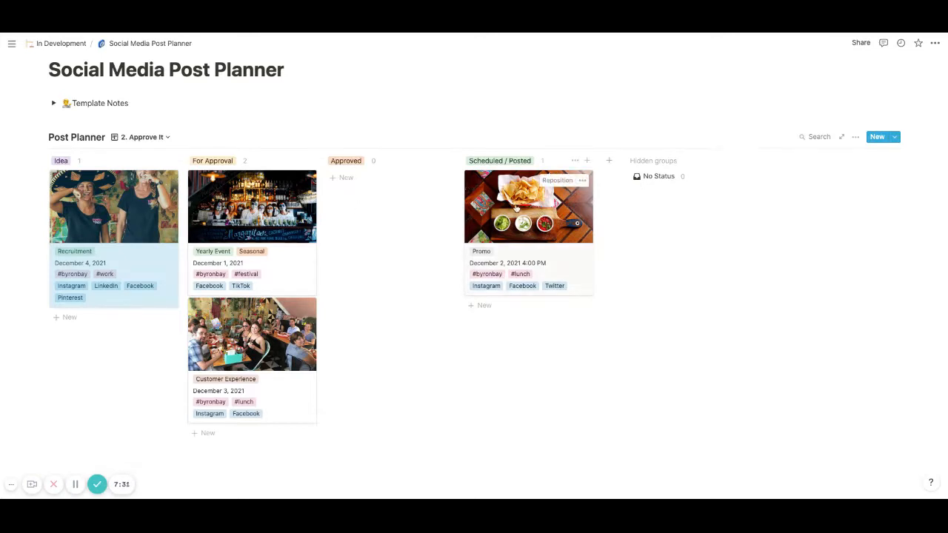
Step: Switch the Post Planner to the 3. Track Results view and widen the Where To Post column to fit its tags
click(170, 139)
click(127, 214)
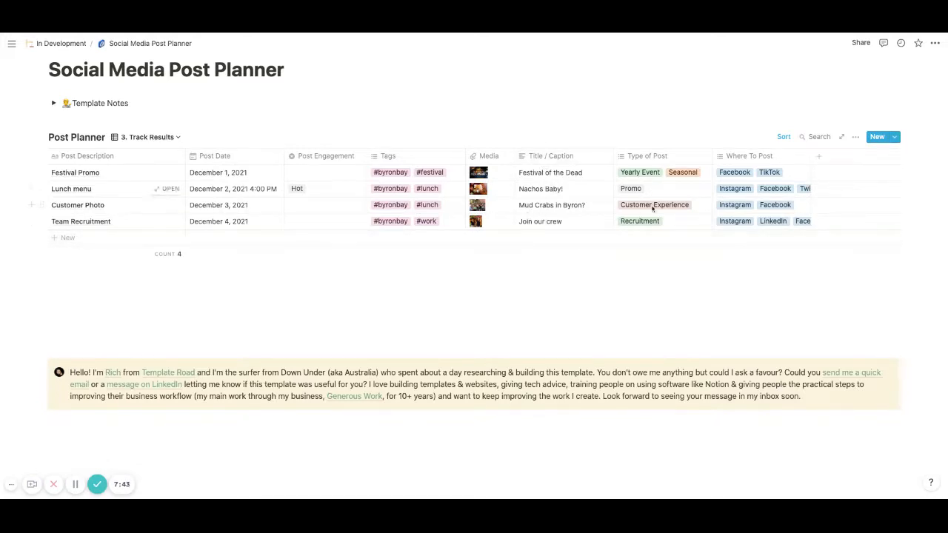
drag(805, 156, 878, 155)
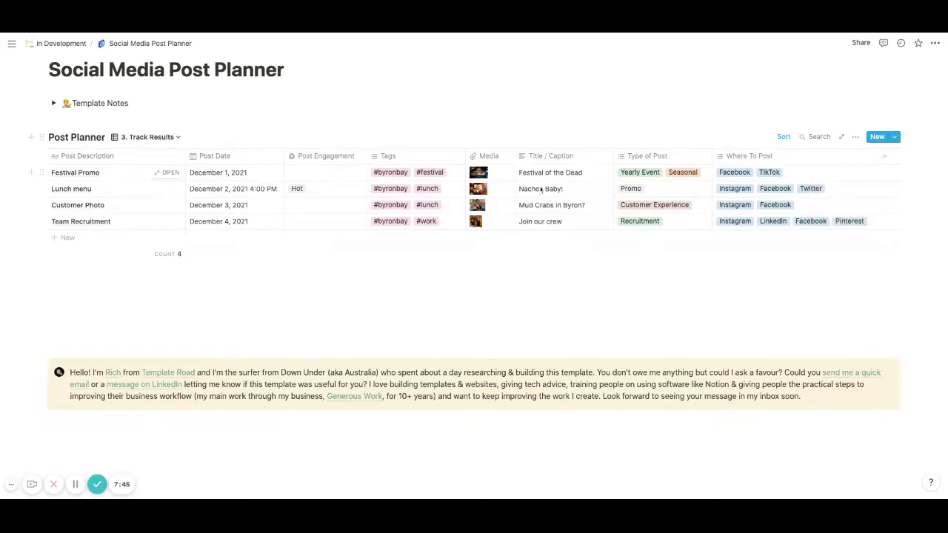
Step: Set the Post Engagement of the Customer Photo post to Cool
click(305, 175)
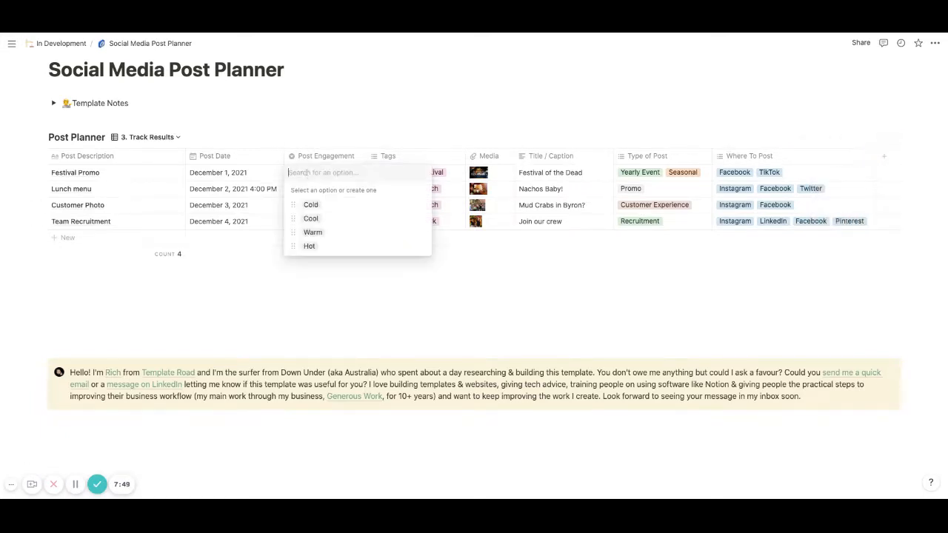
click(309, 246)
click(305, 205)
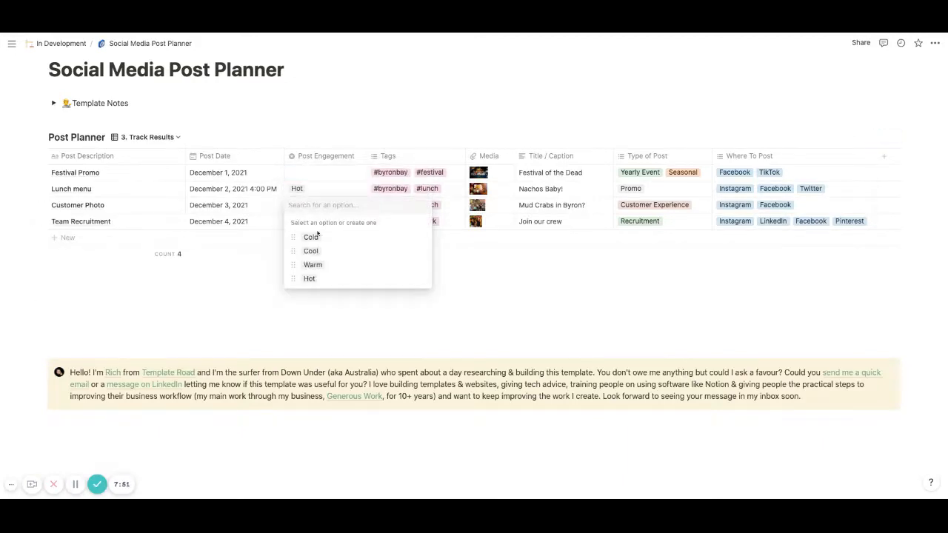
click(330, 251)
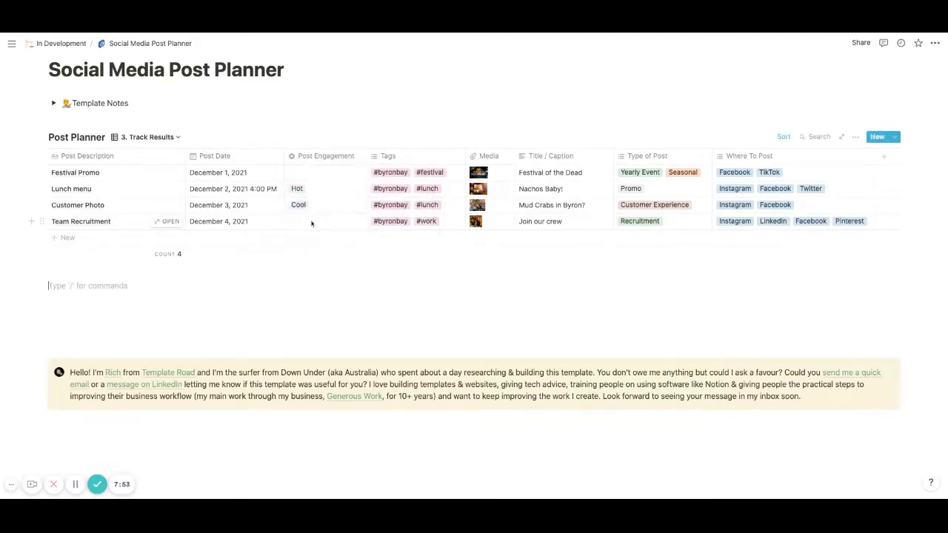
click(311, 224)
key(Escape)
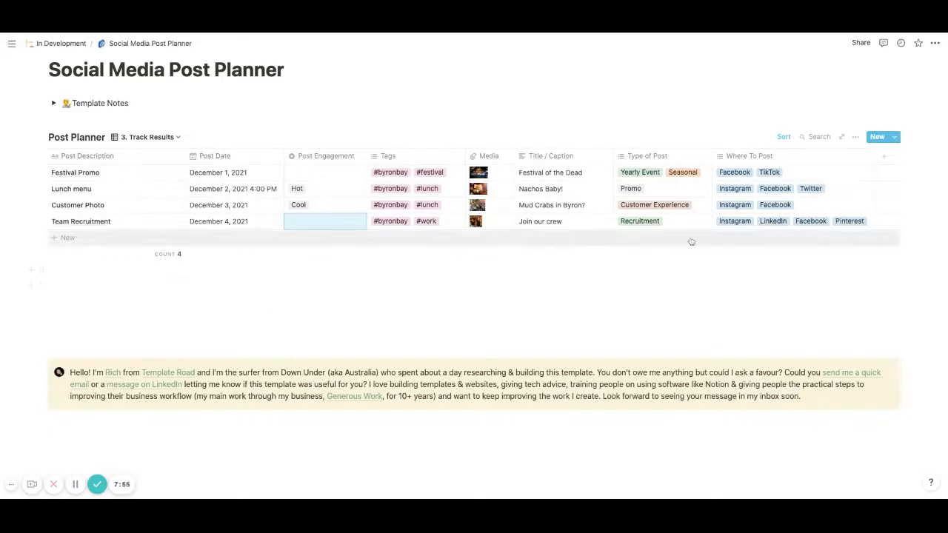
click(297, 222)
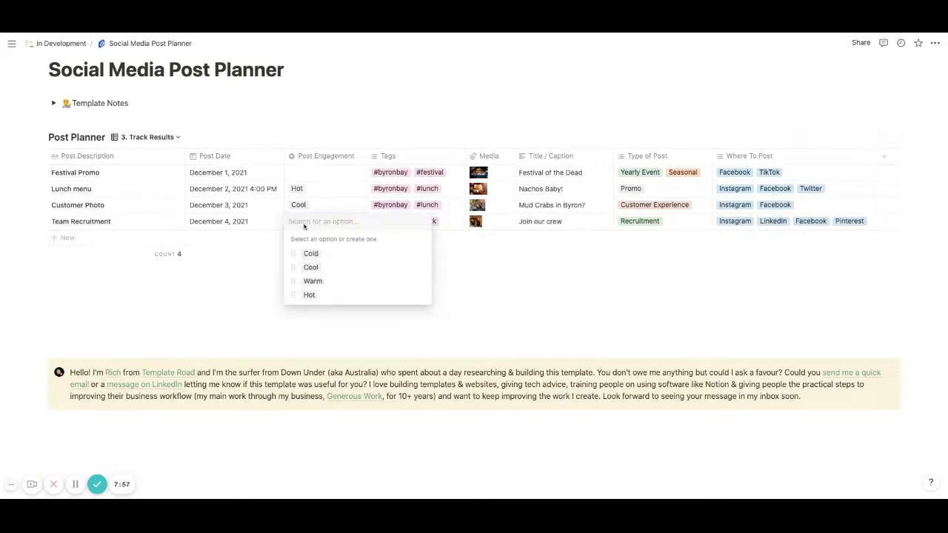
click(314, 174)
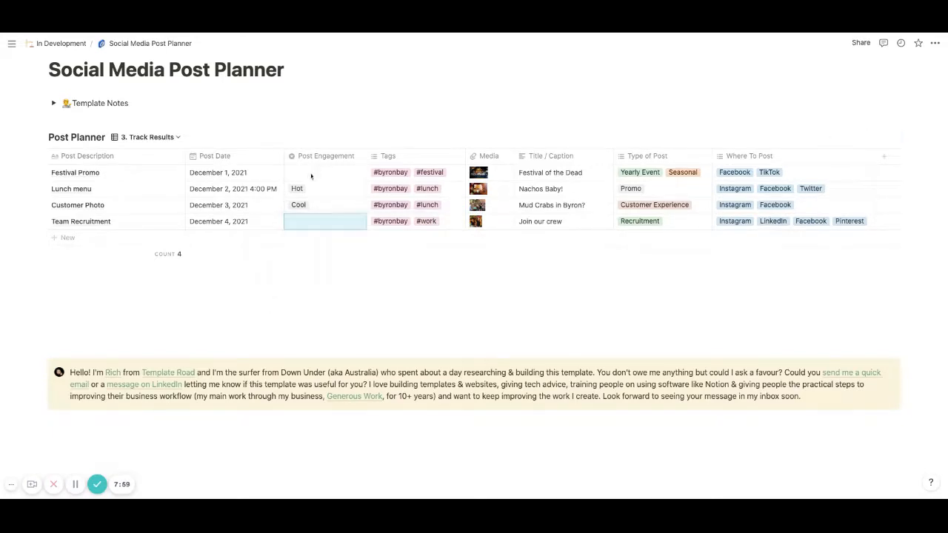
Step: Set the Post Engagement of the Festival Promo post to Warm
click(314, 174)
click(312, 232)
click(536, 302)
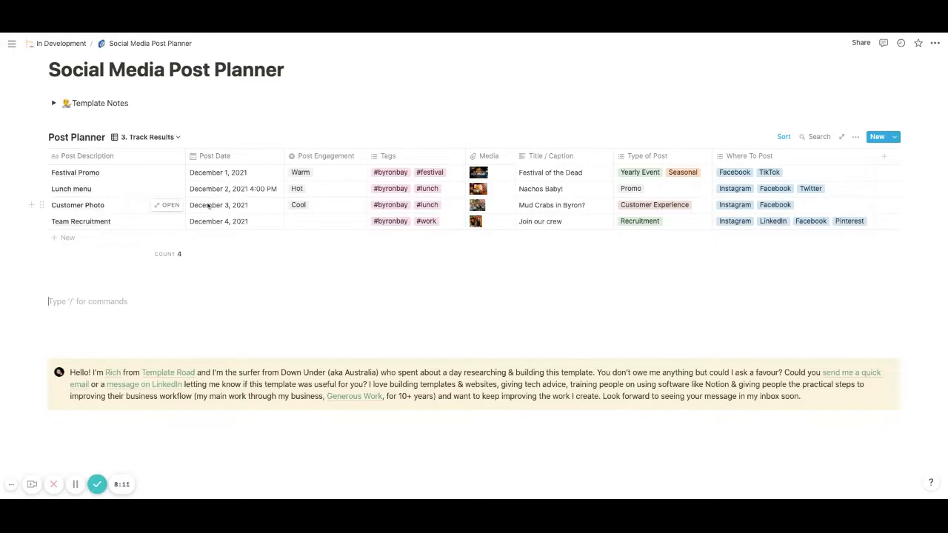
Step: Switch the Post Planner to the 4. See Gallery view
click(178, 137)
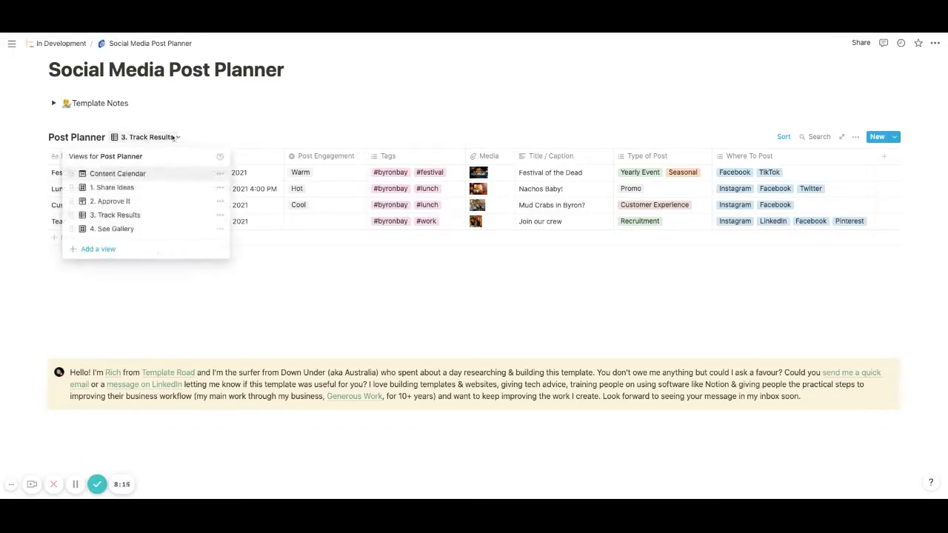
click(115, 229)
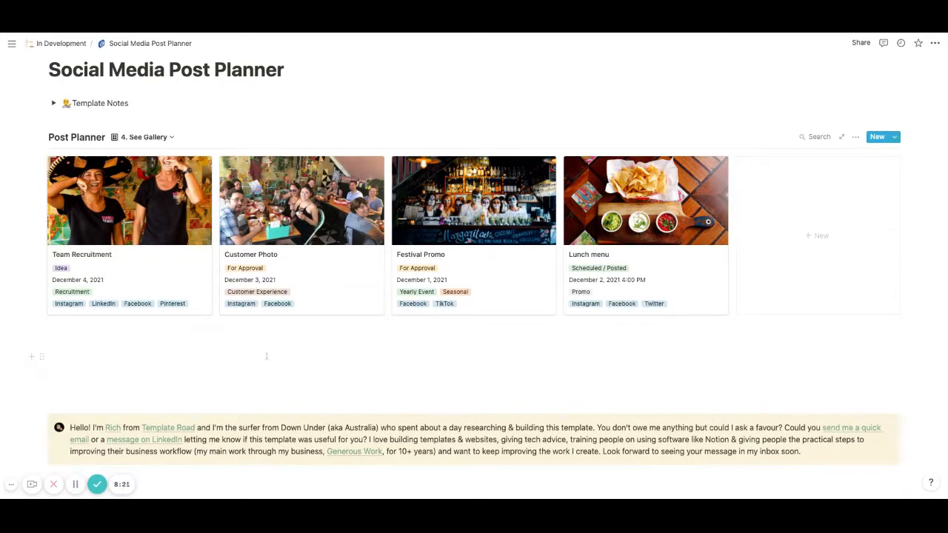
Step: Hide the Post Date property on the gallery cards, turn it back on and close the property settings
click(855, 137)
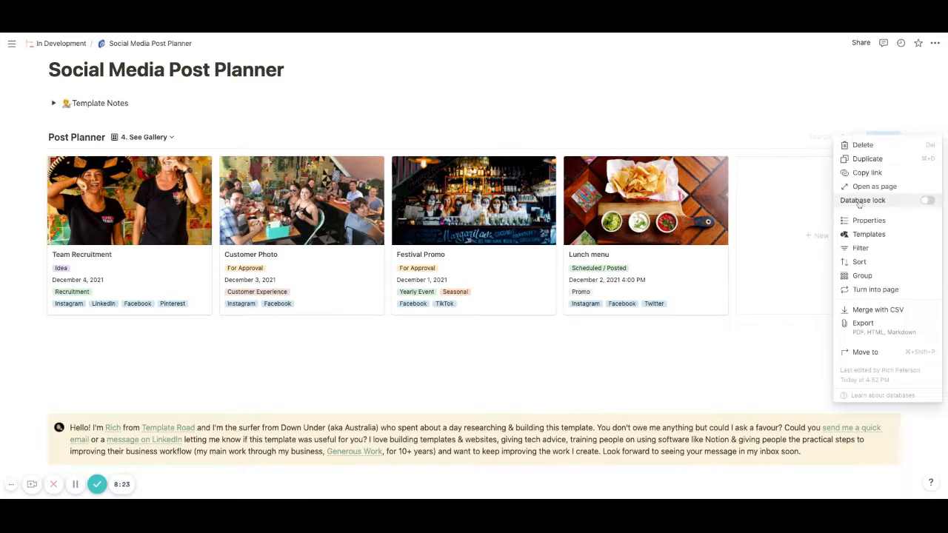
click(865, 220)
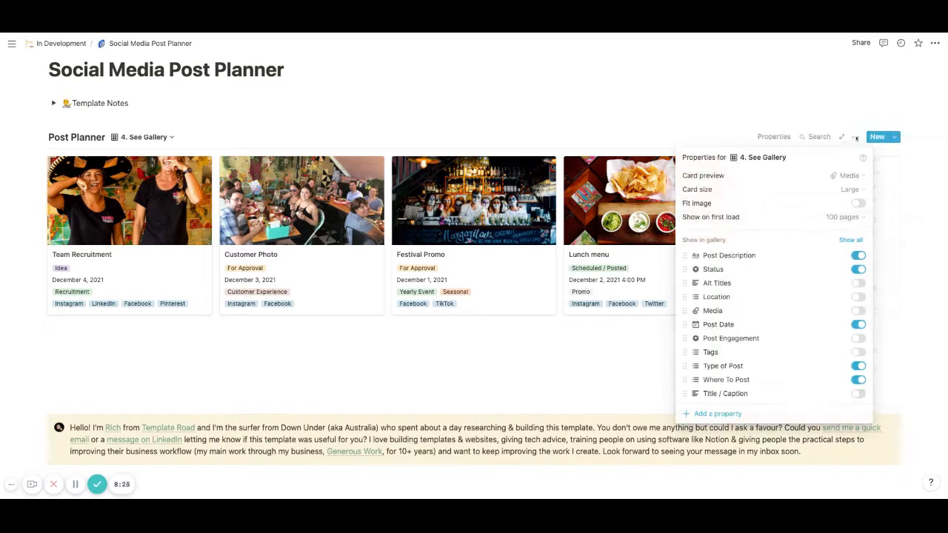
click(855, 137)
click(855, 136)
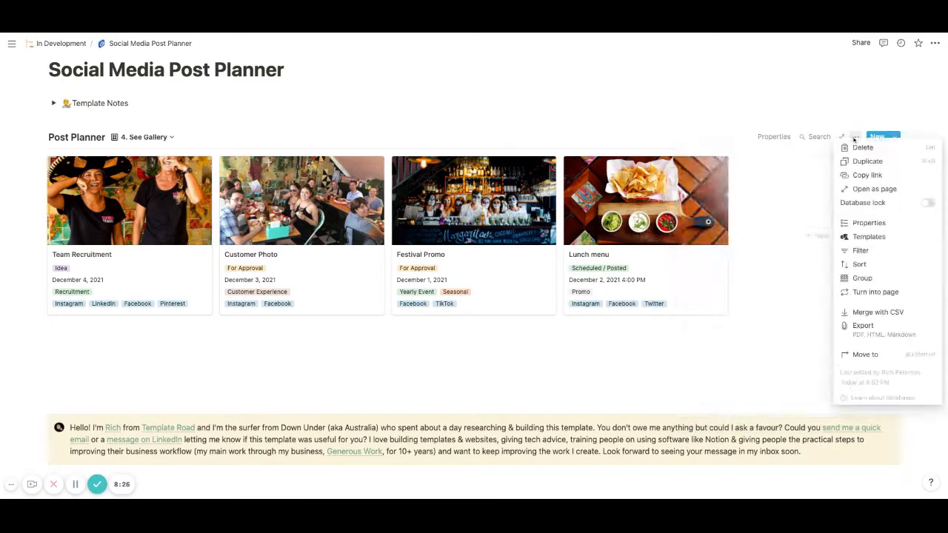
click(865, 224)
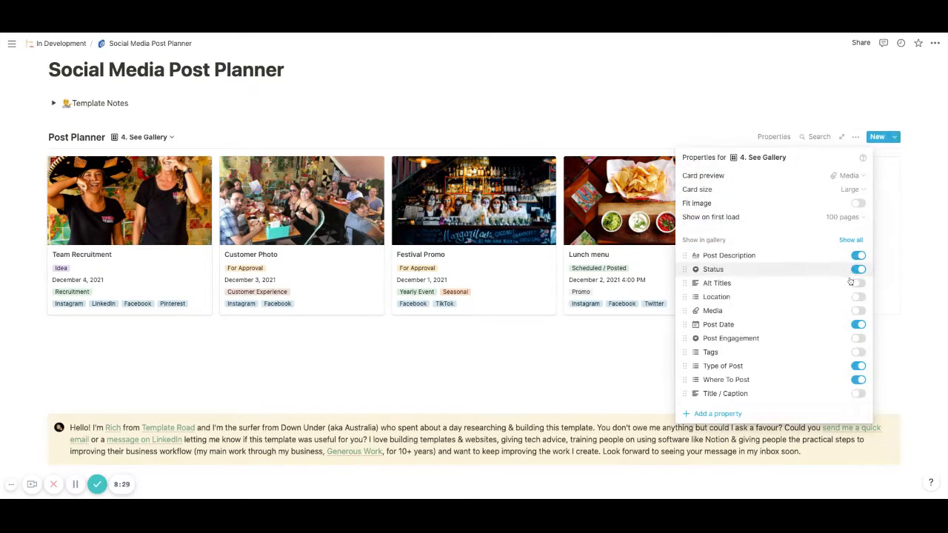
click(857, 325)
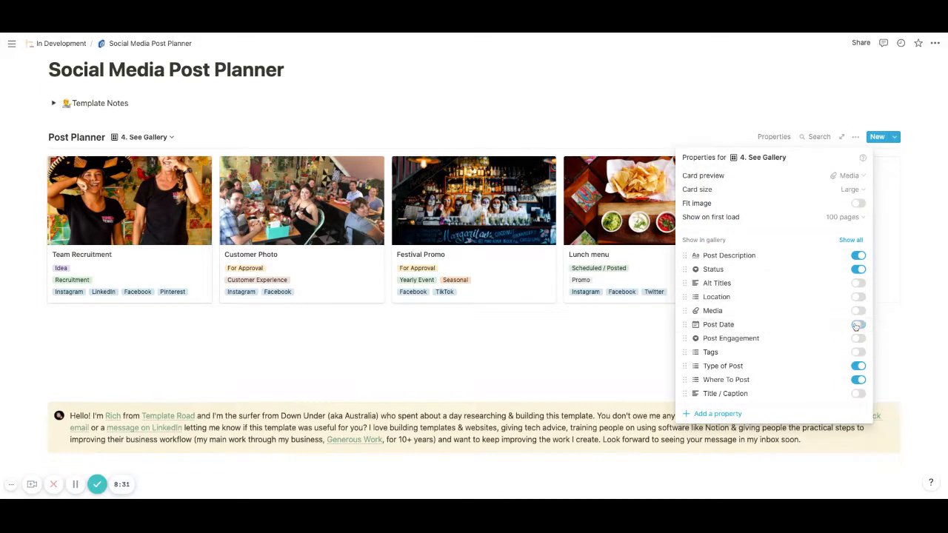
click(857, 325)
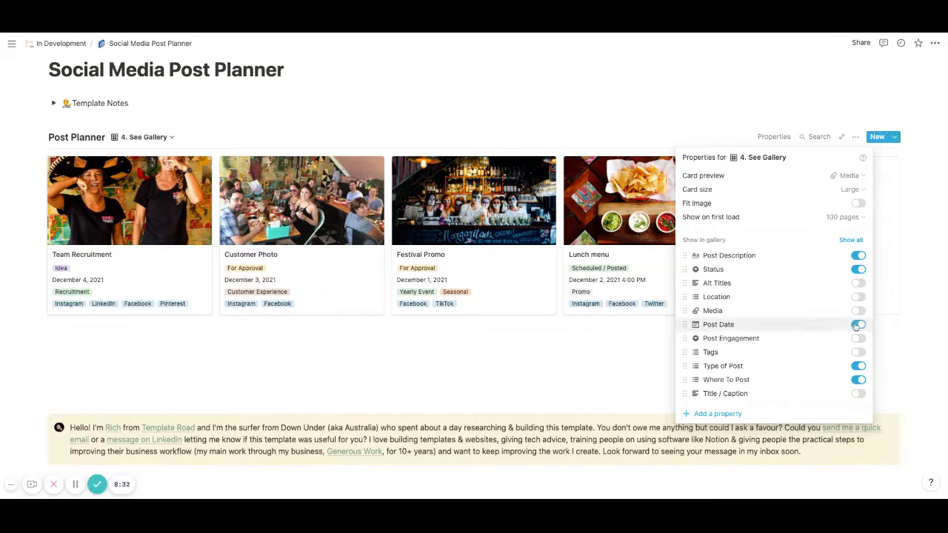
click(633, 344)
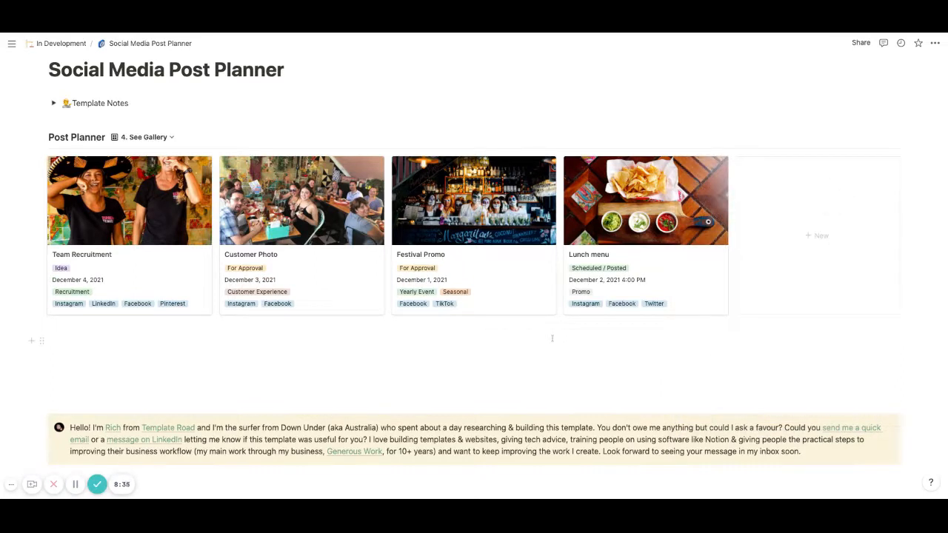
Step: Add a filter to the gallery view showing only posts whose Status is Scheduled / Posted
click(850, 139)
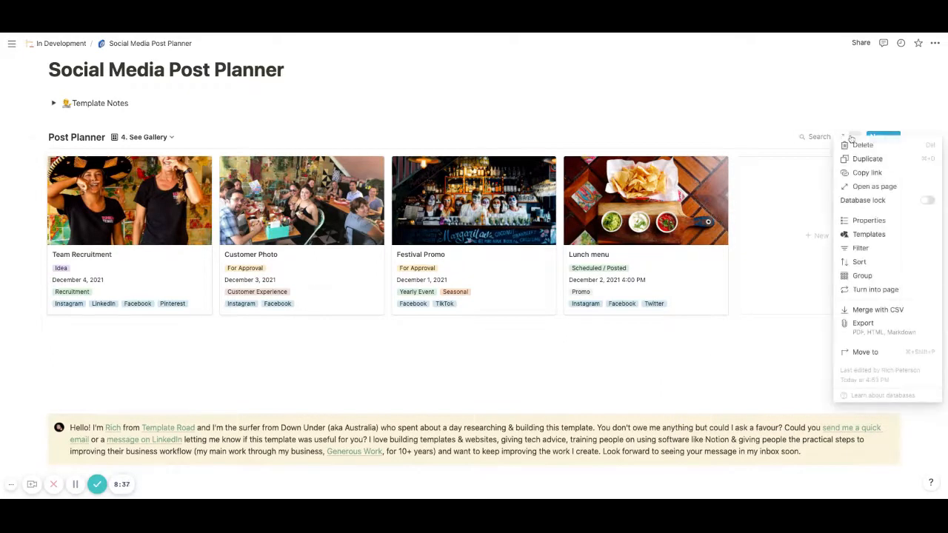
click(858, 247)
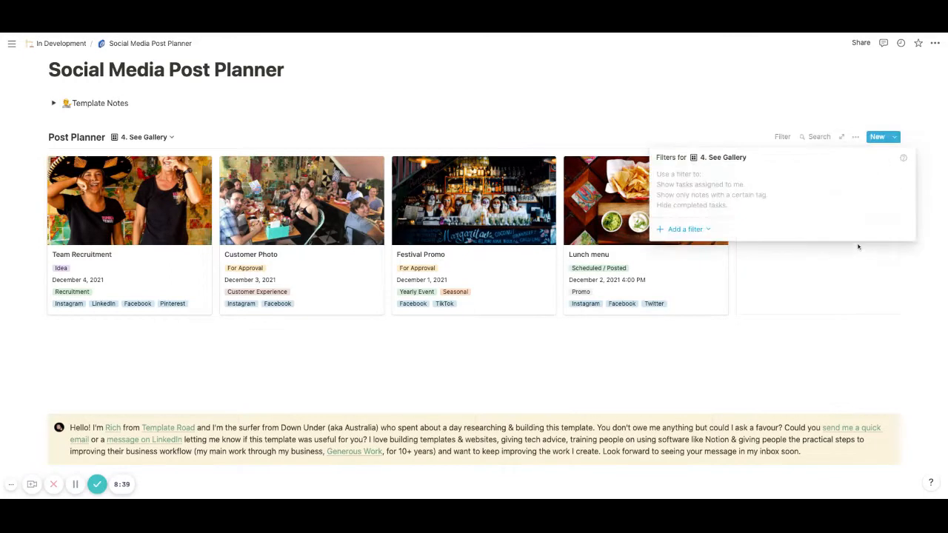
click(705, 229)
click(695, 247)
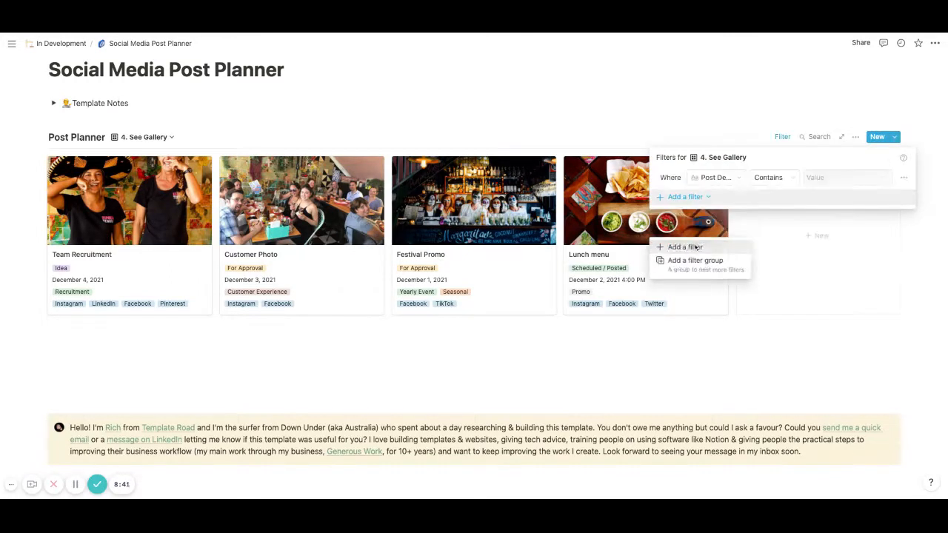
click(725, 179)
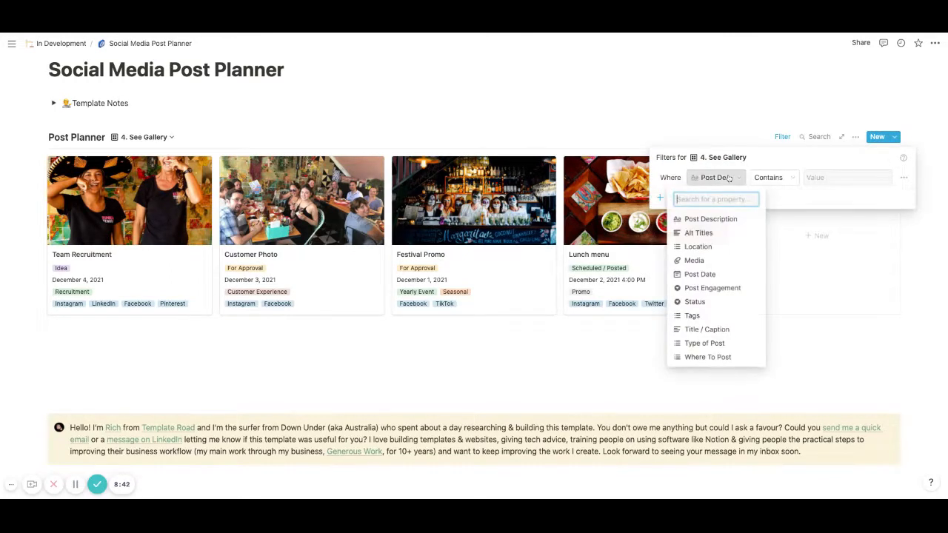
click(695, 302)
click(827, 178)
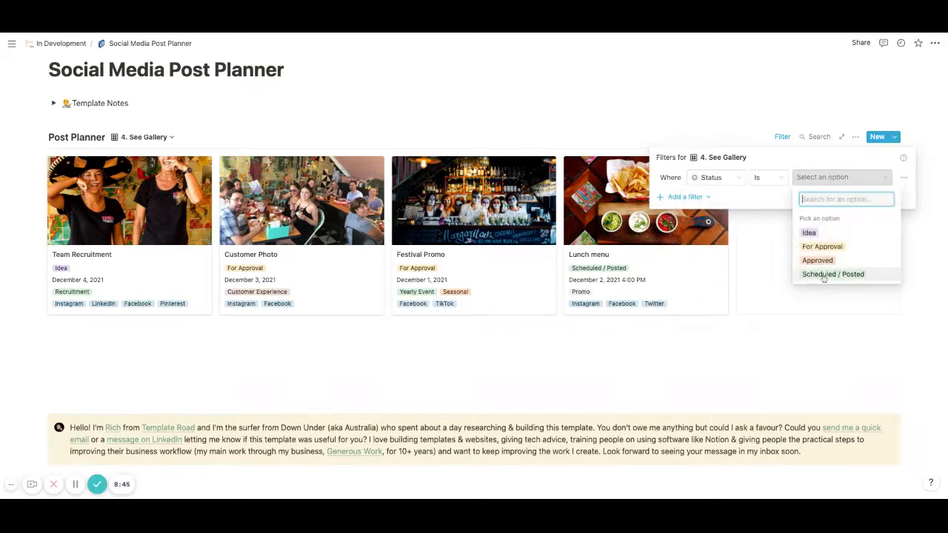
click(823, 275)
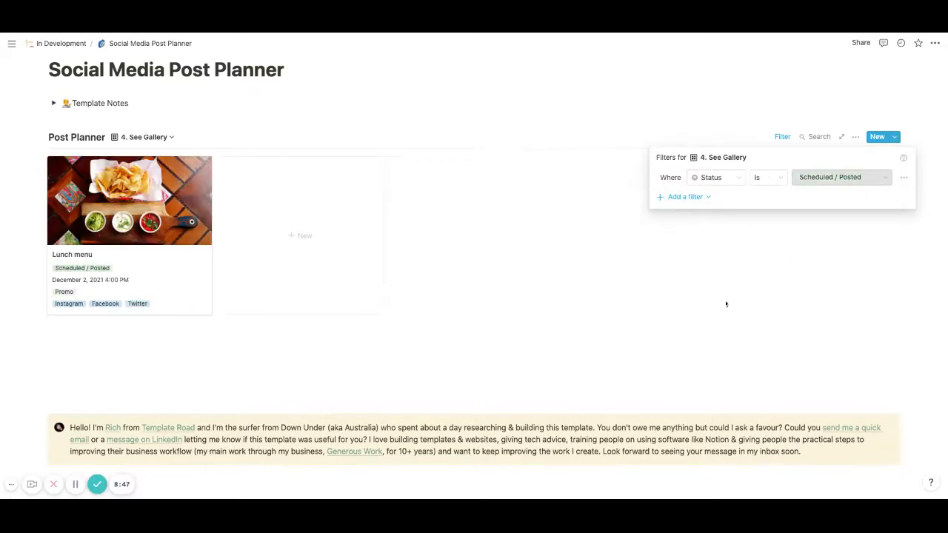
Step: Remove the Status filter from the gallery view and close the filter settings
click(904, 177)
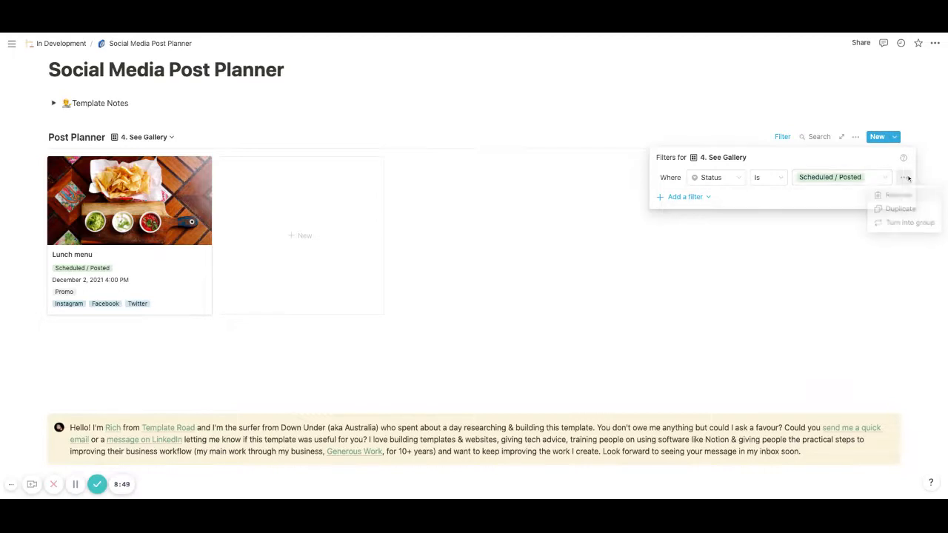
click(900, 195)
click(707, 96)
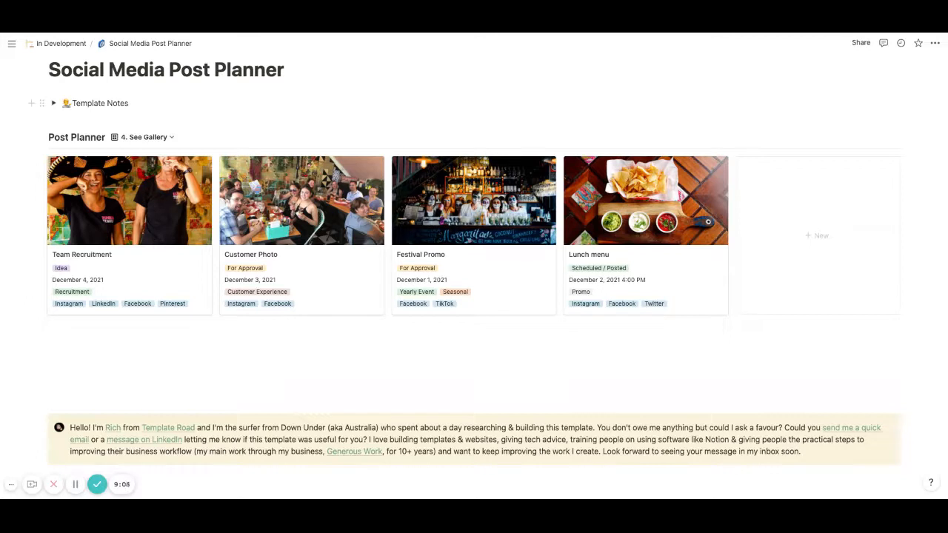
Step: Review the list of available Post Planner views without switching
click(172, 137)
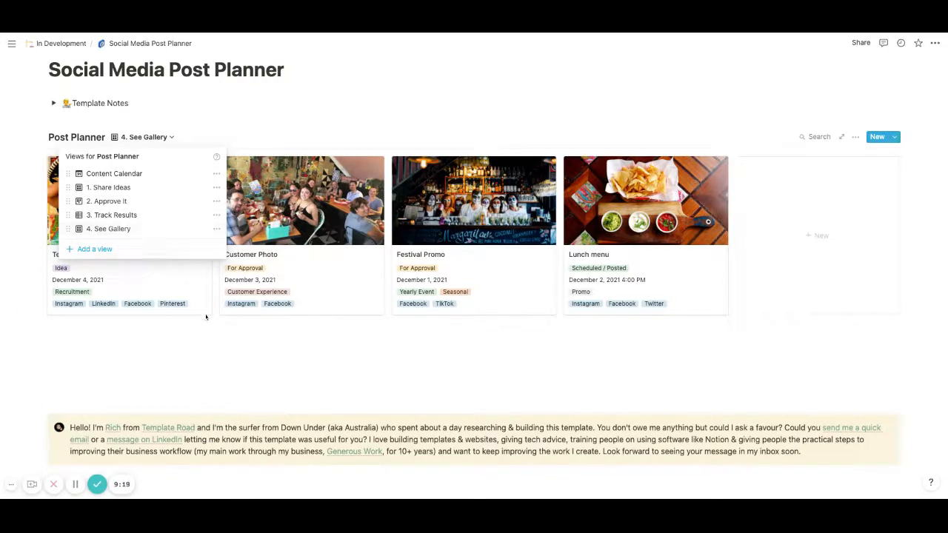
click(255, 334)
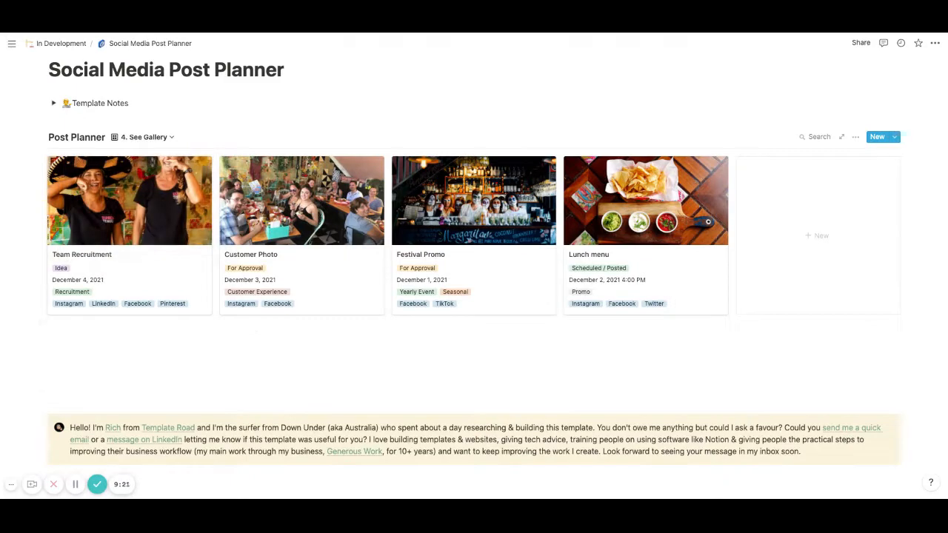